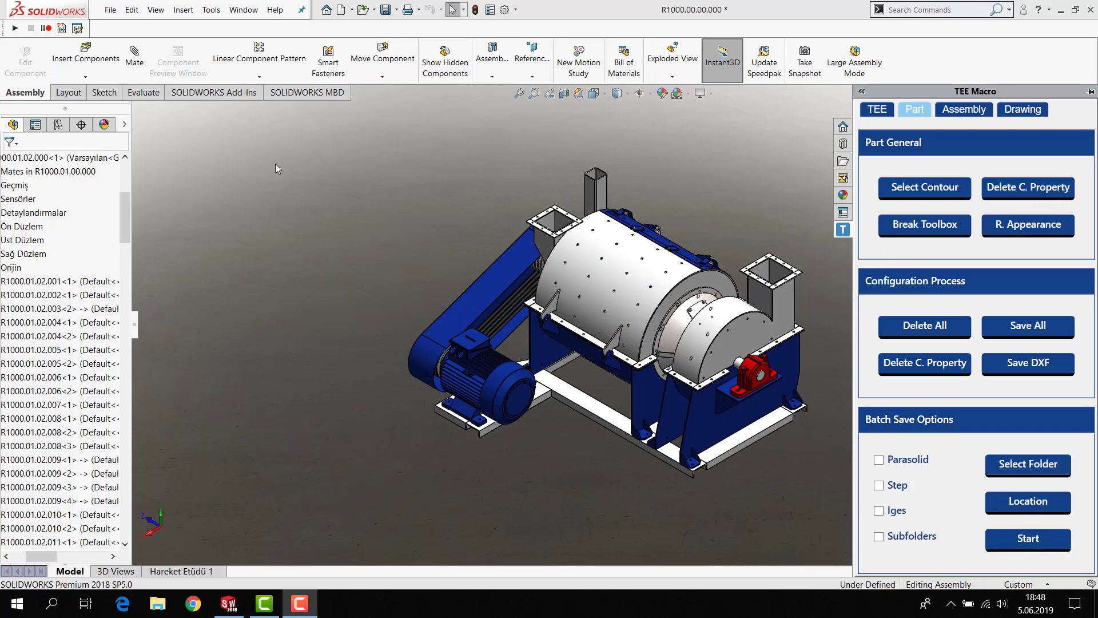
Step: Activate the SOLIDWORKS Toolbox Library and Toolbox Utilities add-ins from Tools > Add-Ins
click(211, 10)
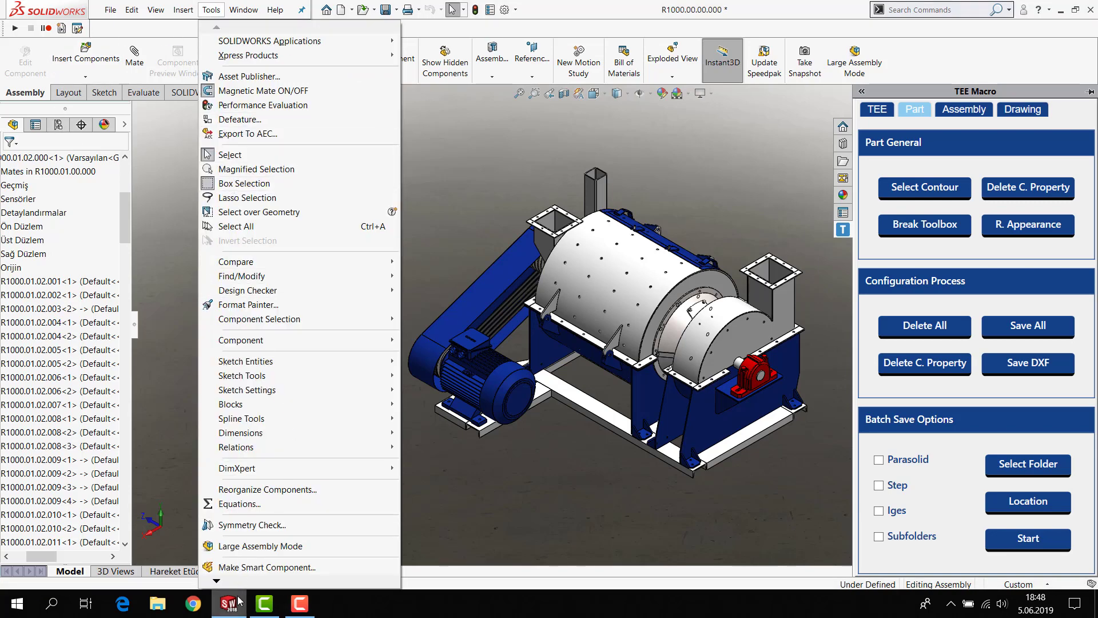
click(242, 567)
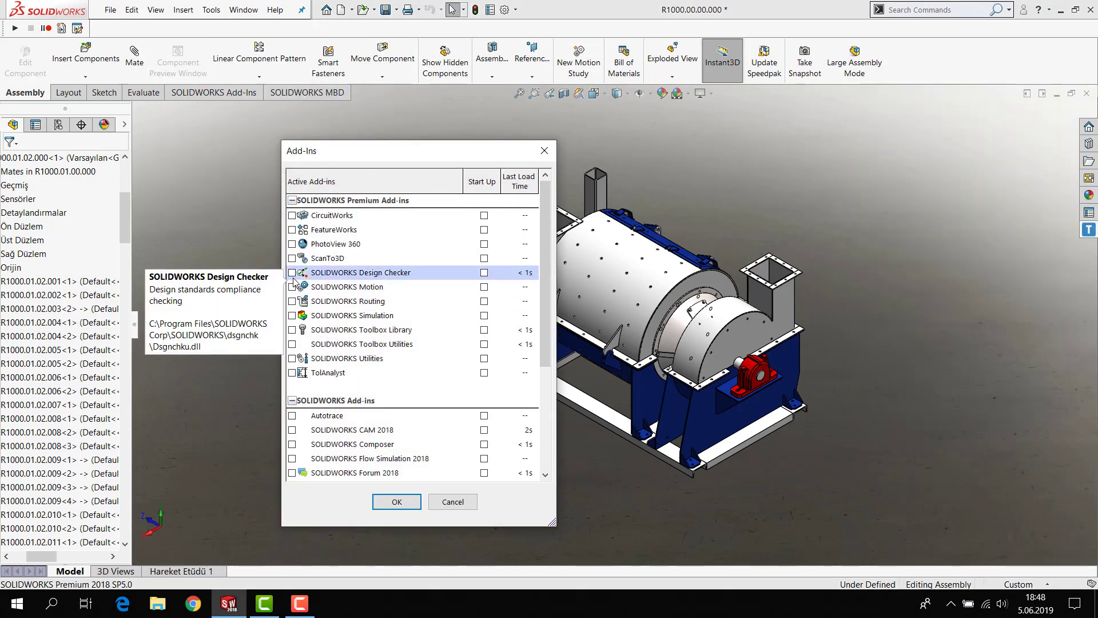
click(291, 344)
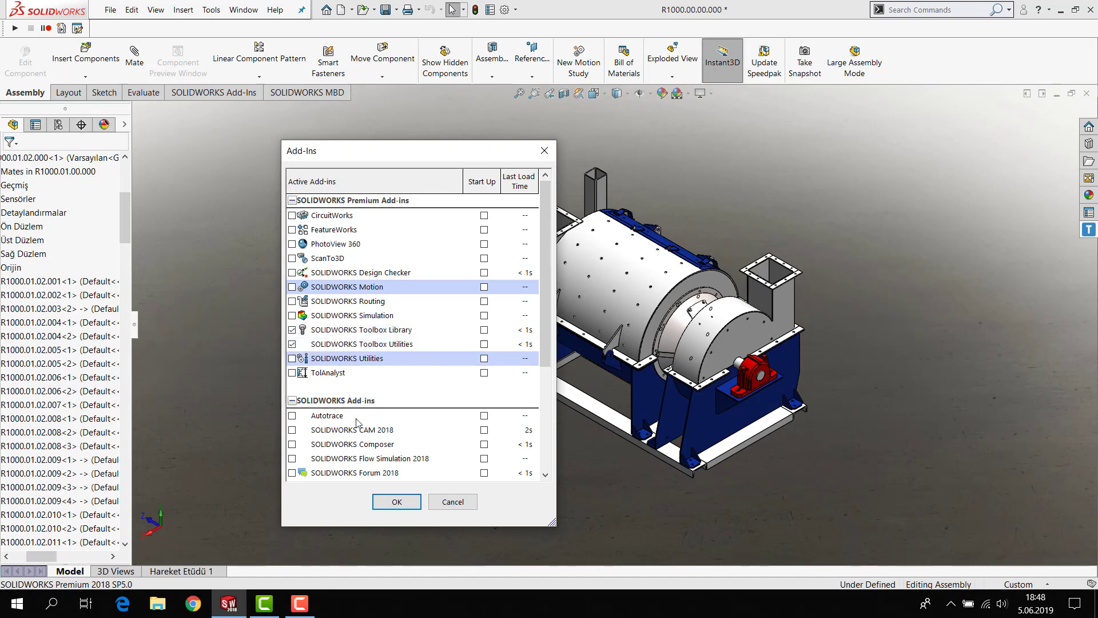
click(397, 502)
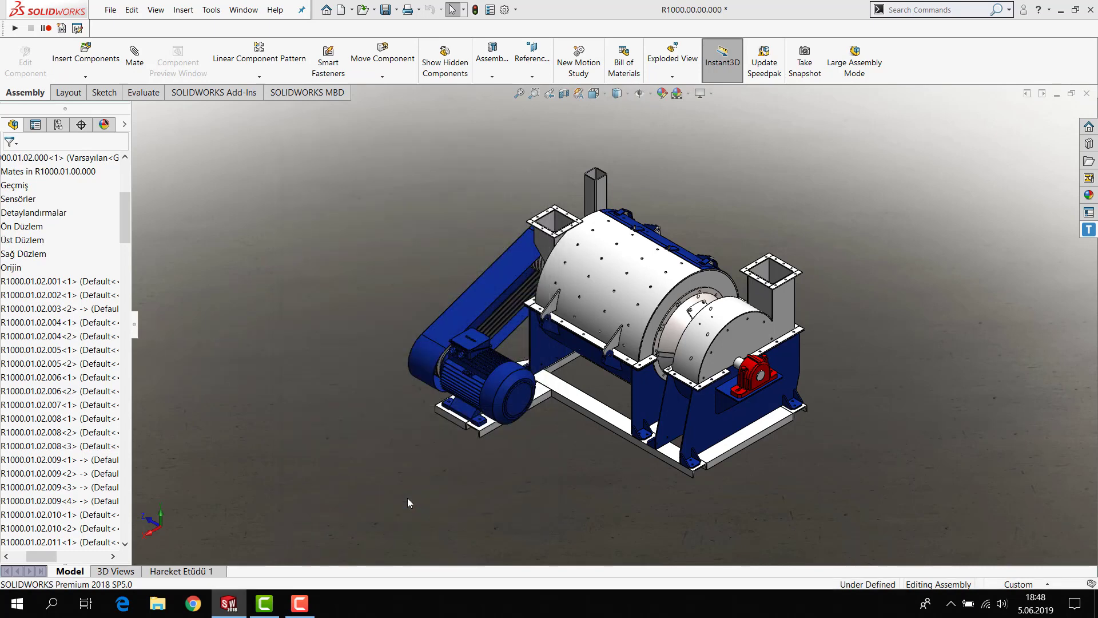
Step: Browse the Design Library Toolbox to ISO > Bolts and Screws > Hex Bolts - Structural
click(1088, 143)
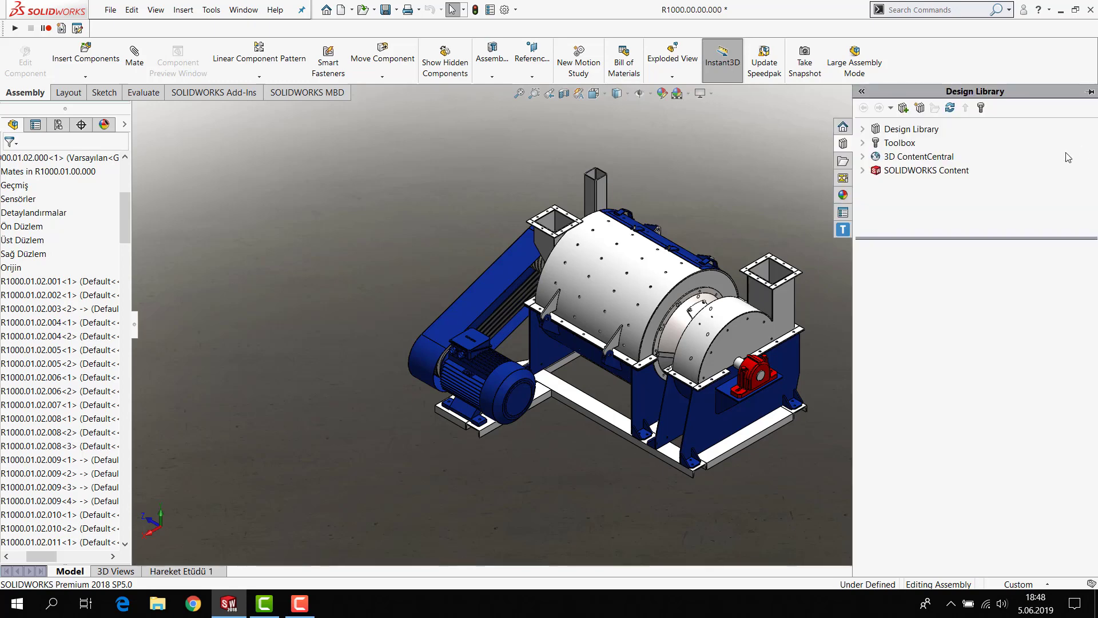
click(881, 143)
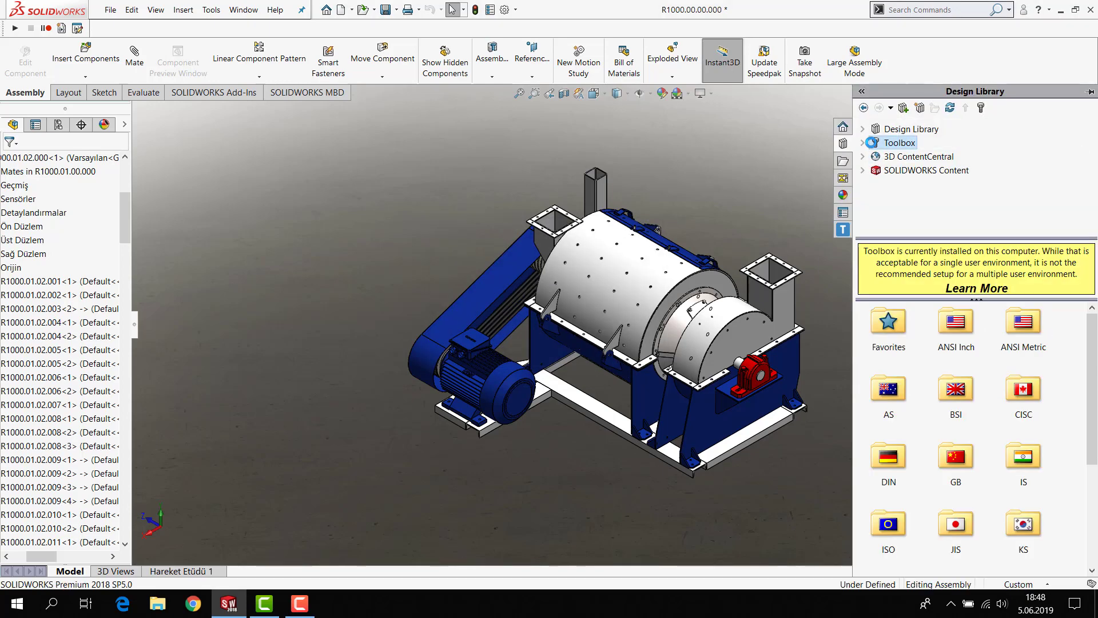
scroll(945, 407, down, 3)
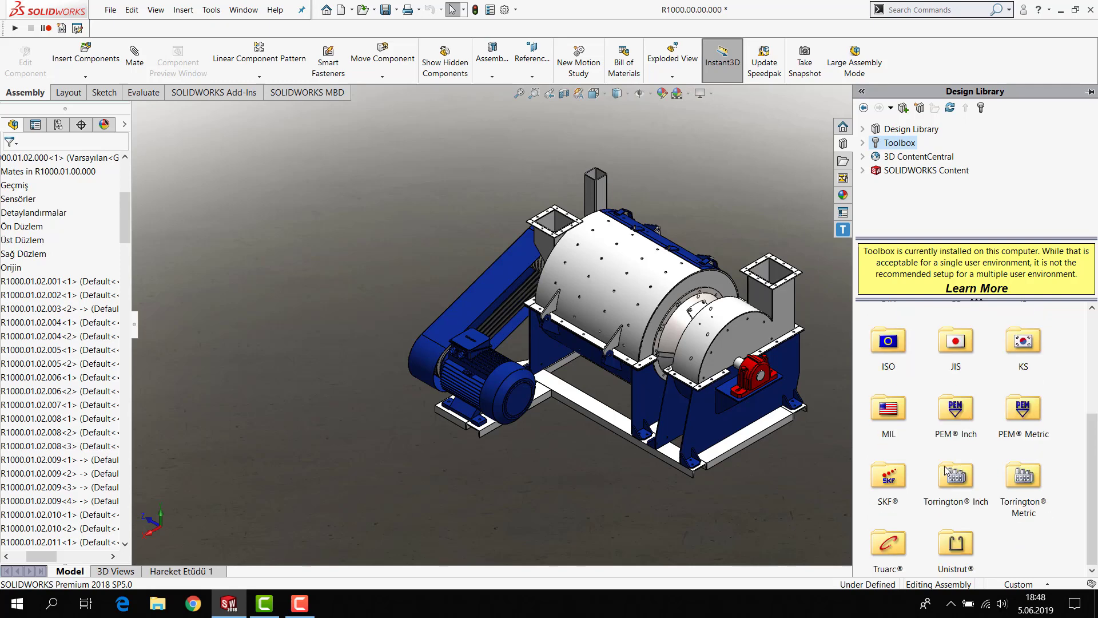
double_click(889, 341)
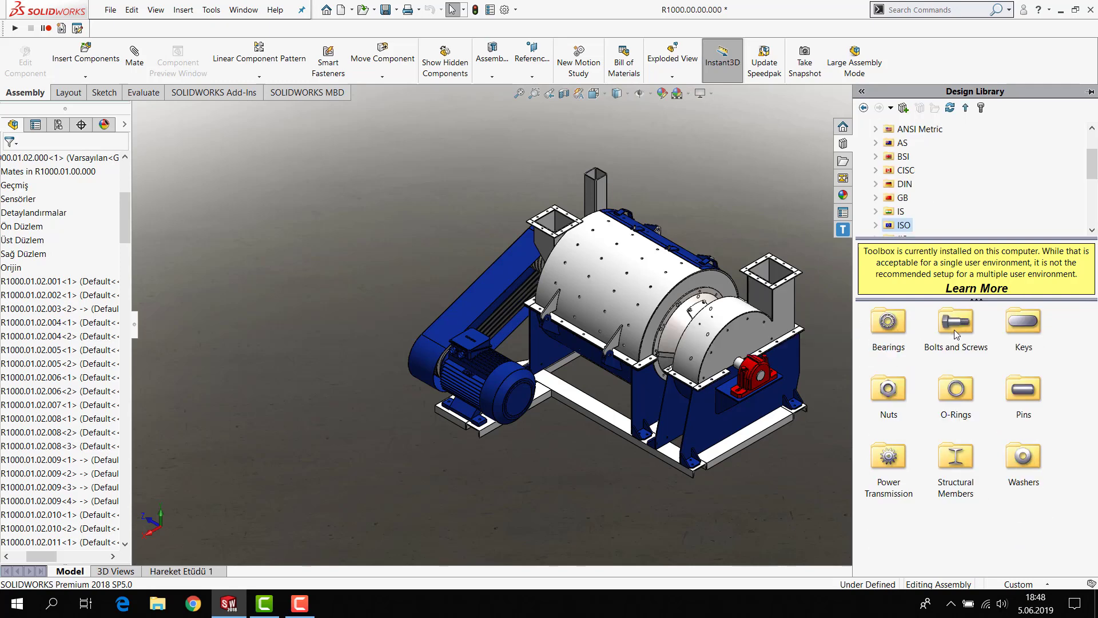
double_click(954, 329)
double_click(885, 338)
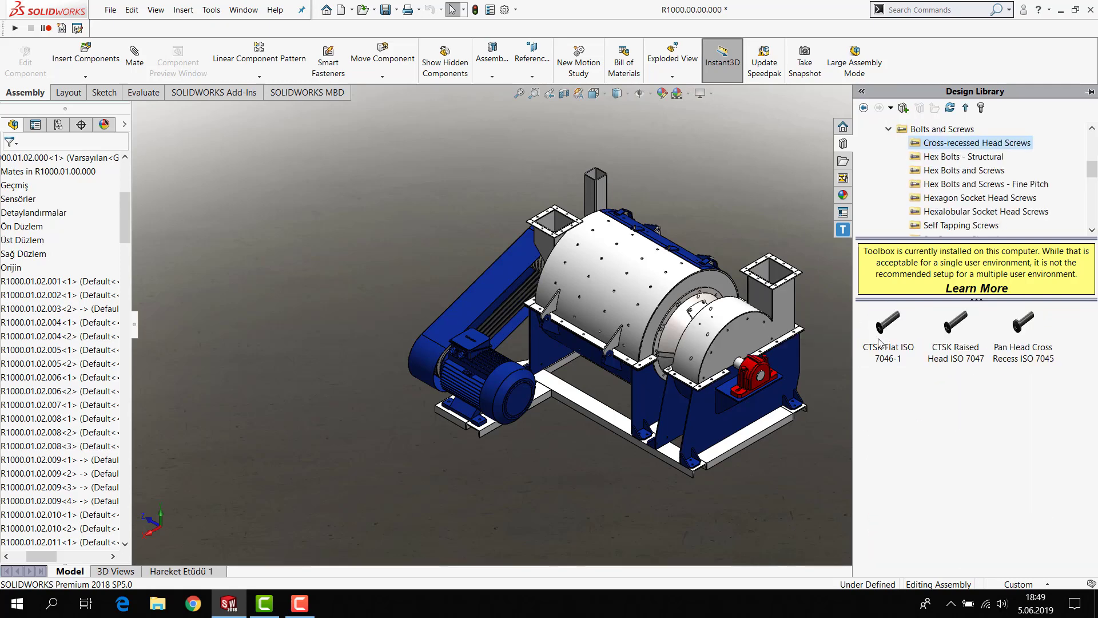
scroll(773, 329, down, 6)
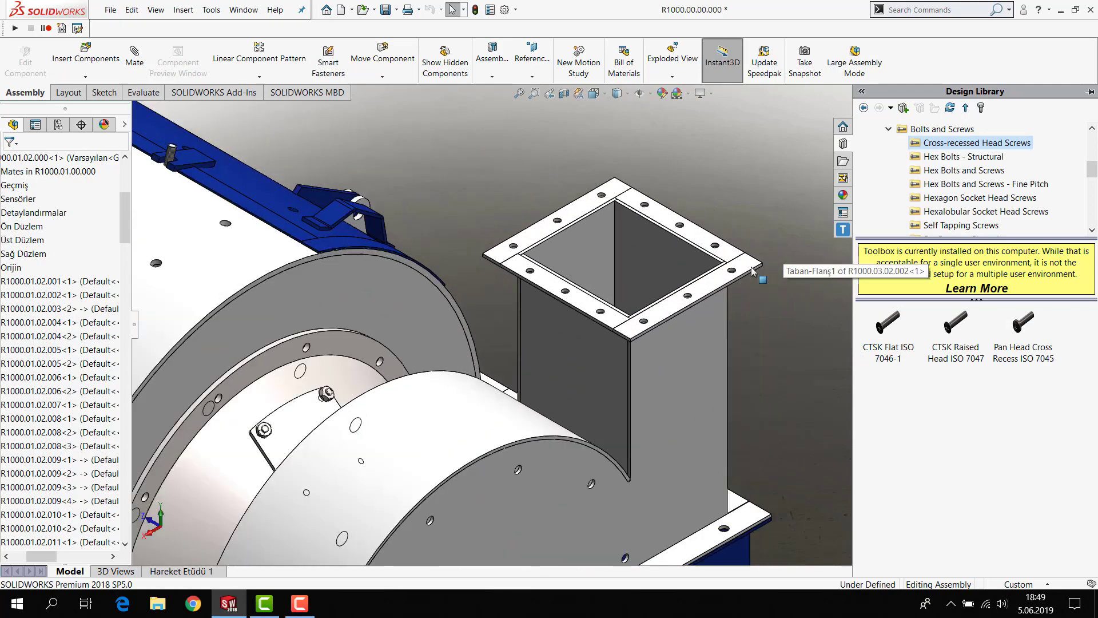
scroll(727, 281, down, 5)
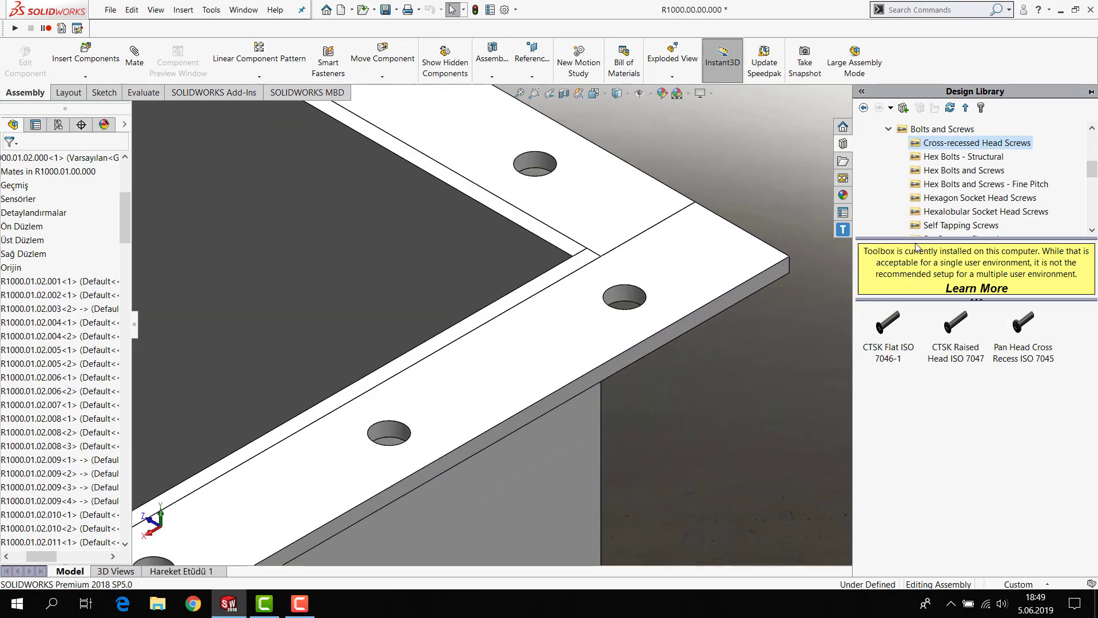
click(967, 107)
double_click(957, 312)
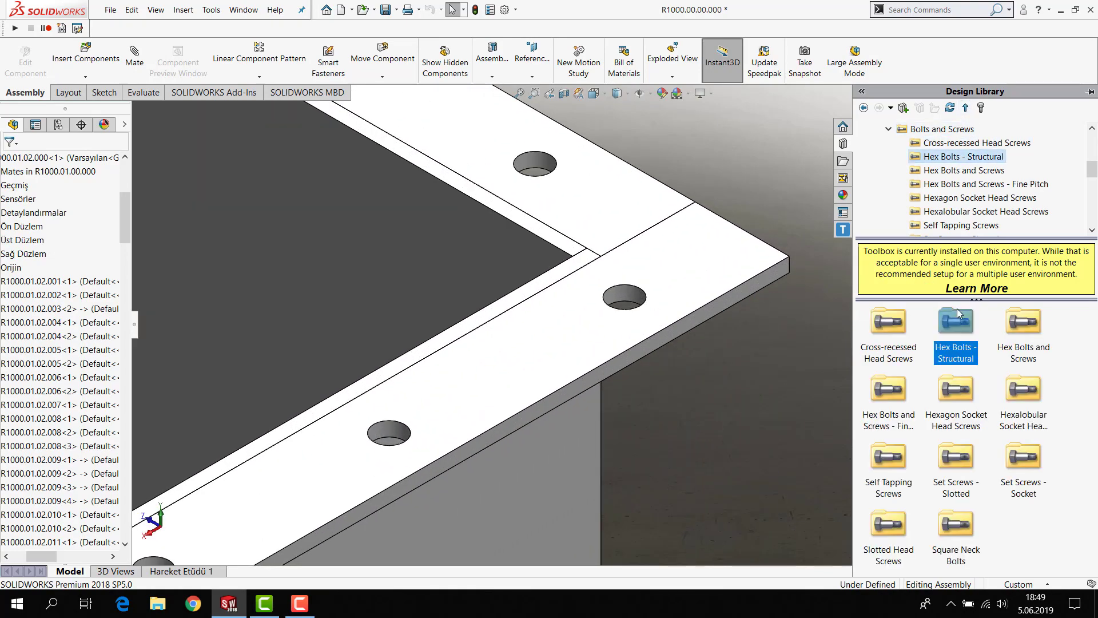
Step: Drop a structural hex bolt into the flange corner hole as an M16 bolt
drag(894, 346, 619, 306)
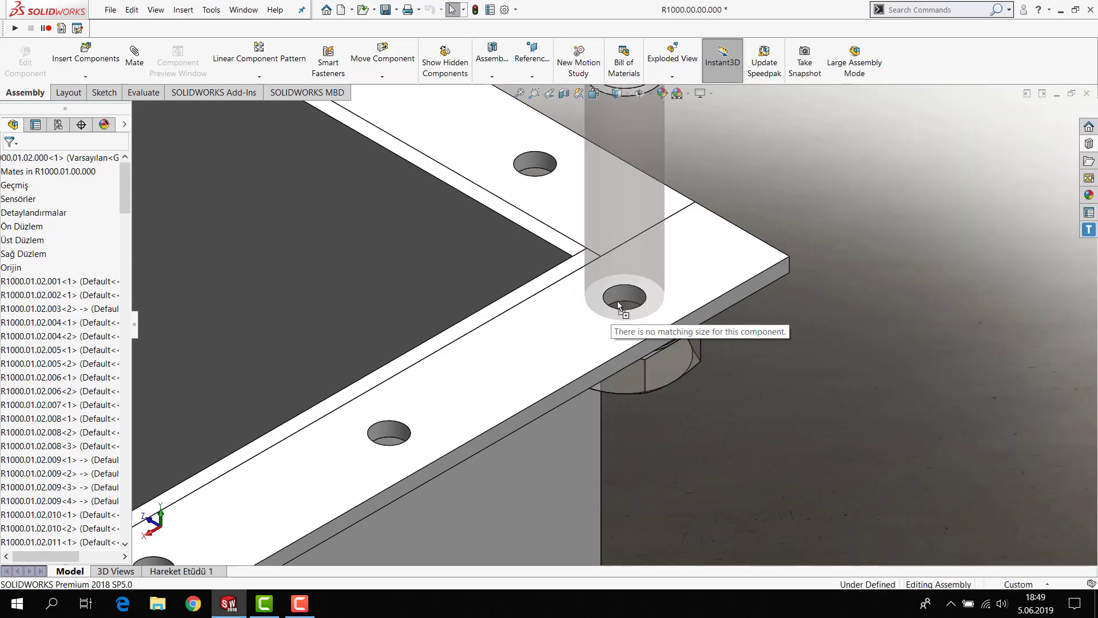
drag(618, 303, 617, 302)
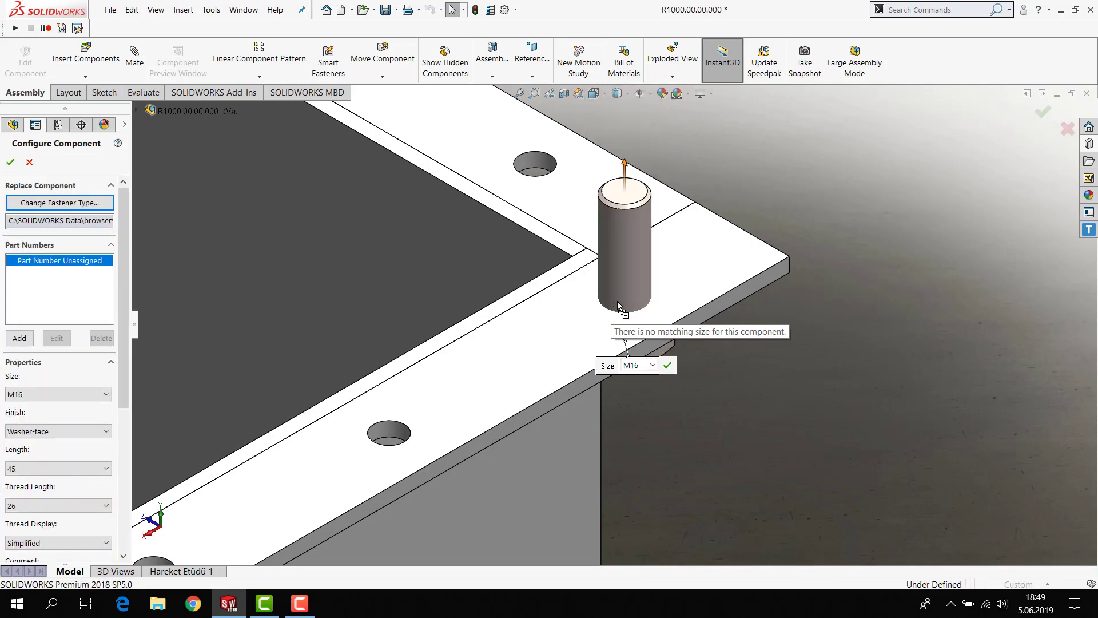
click(9, 161)
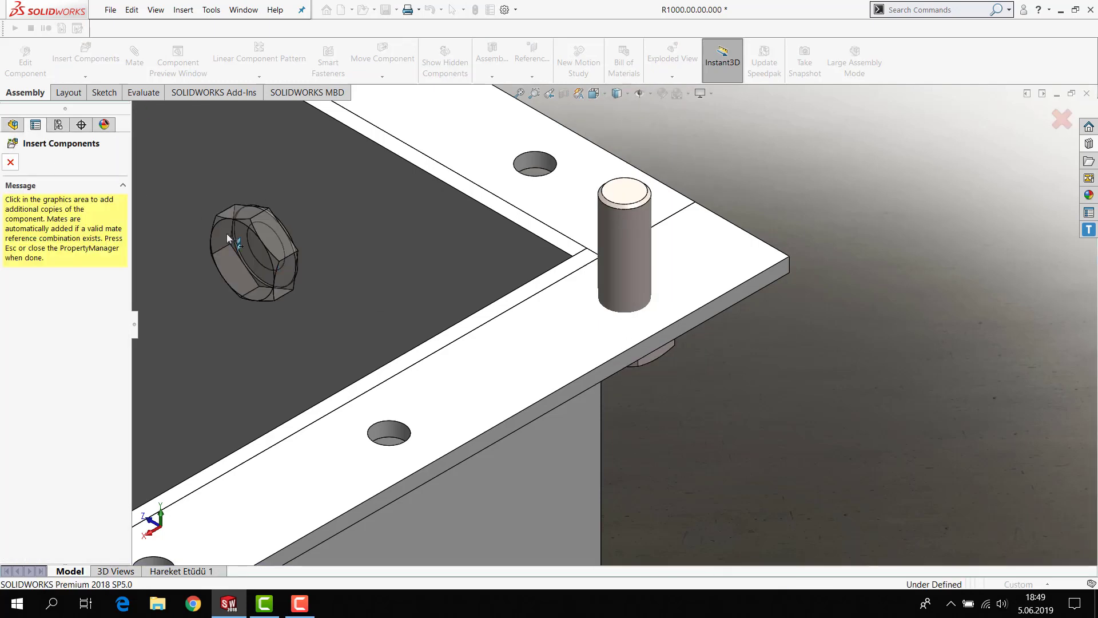
Step: Open the hex structural bolt from the FeatureManager tree as a read-only part
click(11, 162)
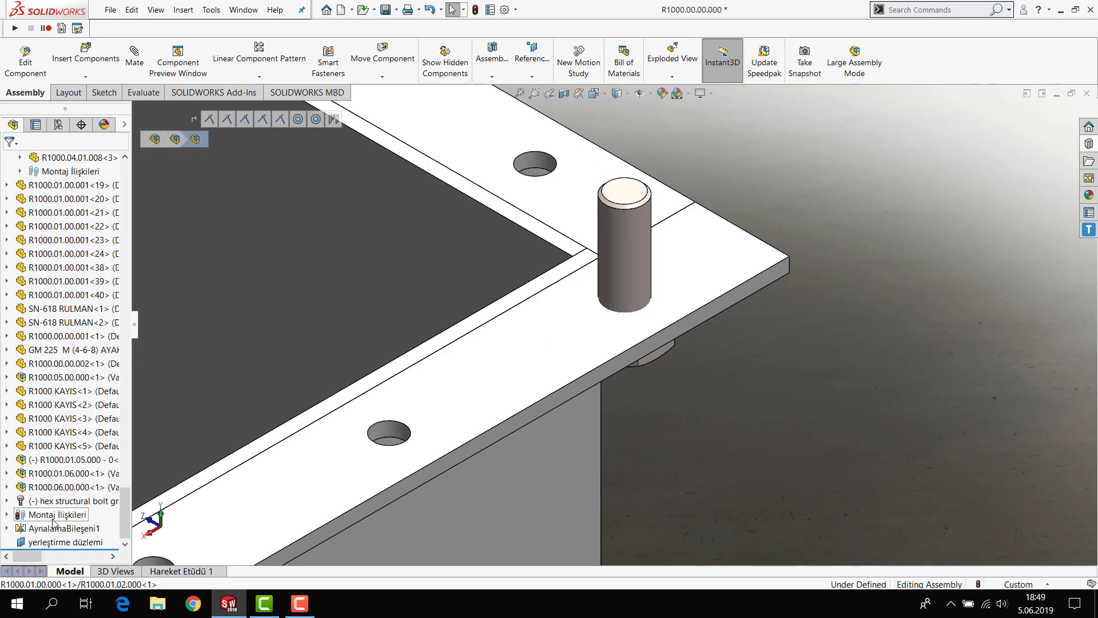
click(51, 505)
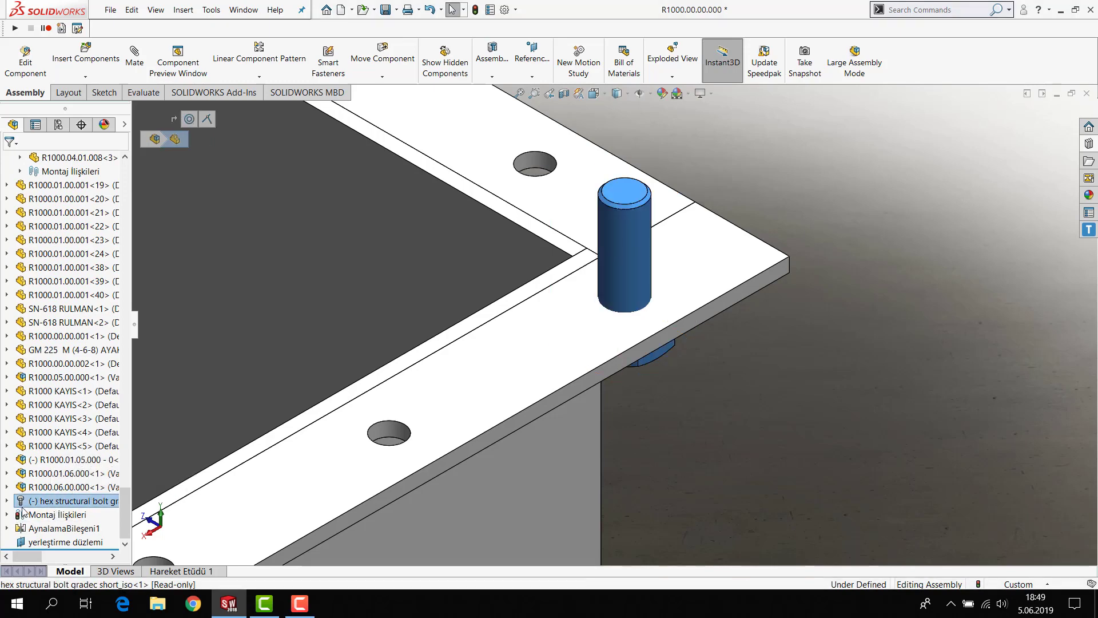
right_click(79, 502)
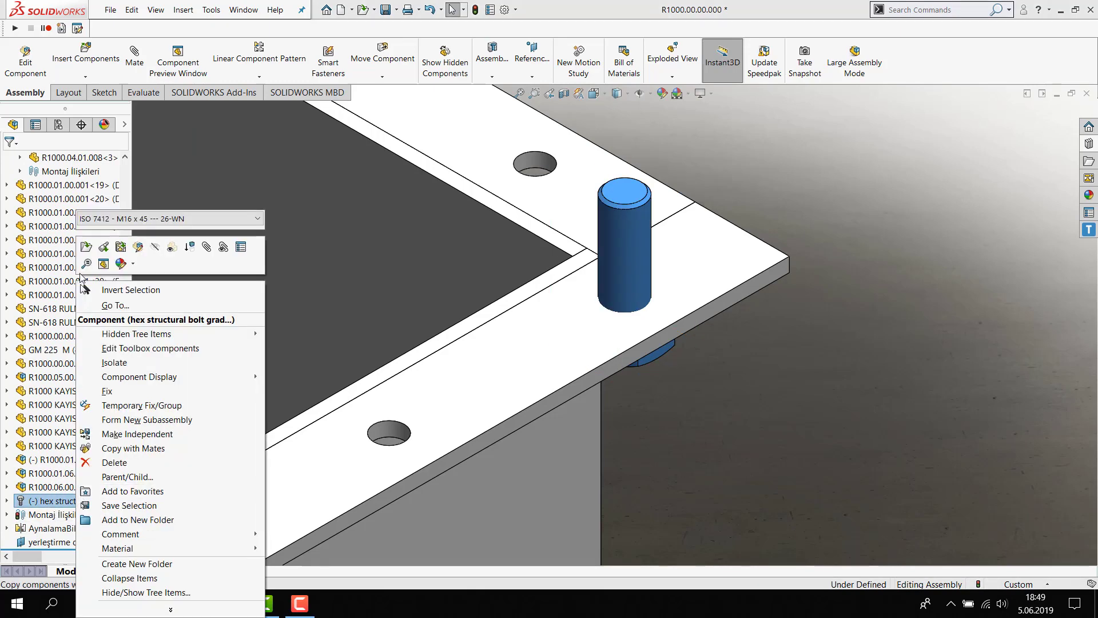
click(90, 253)
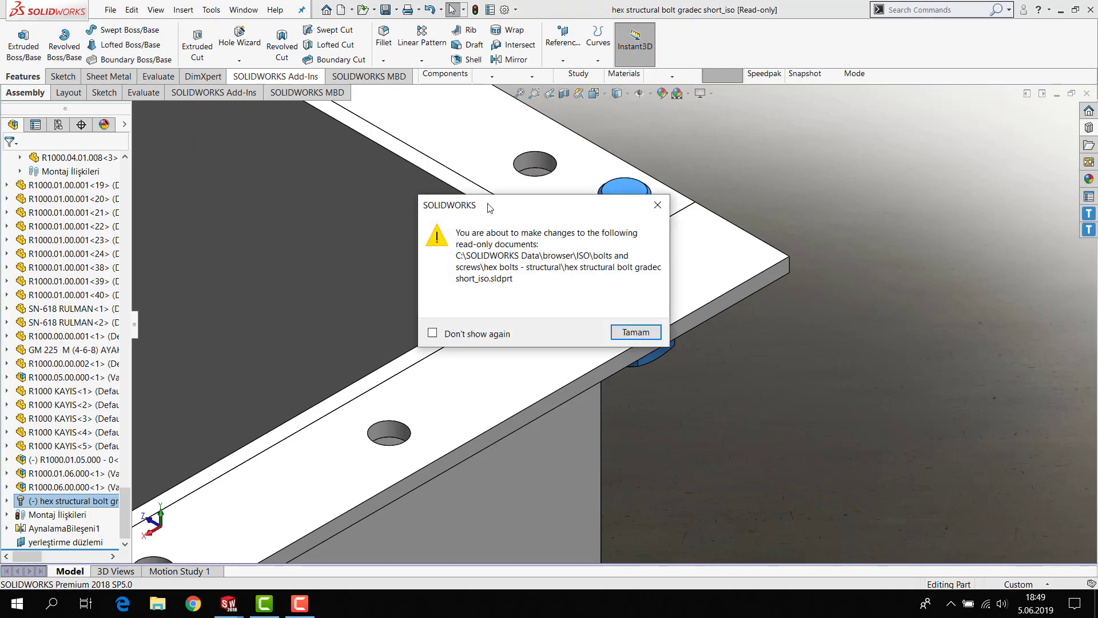
click(635, 332)
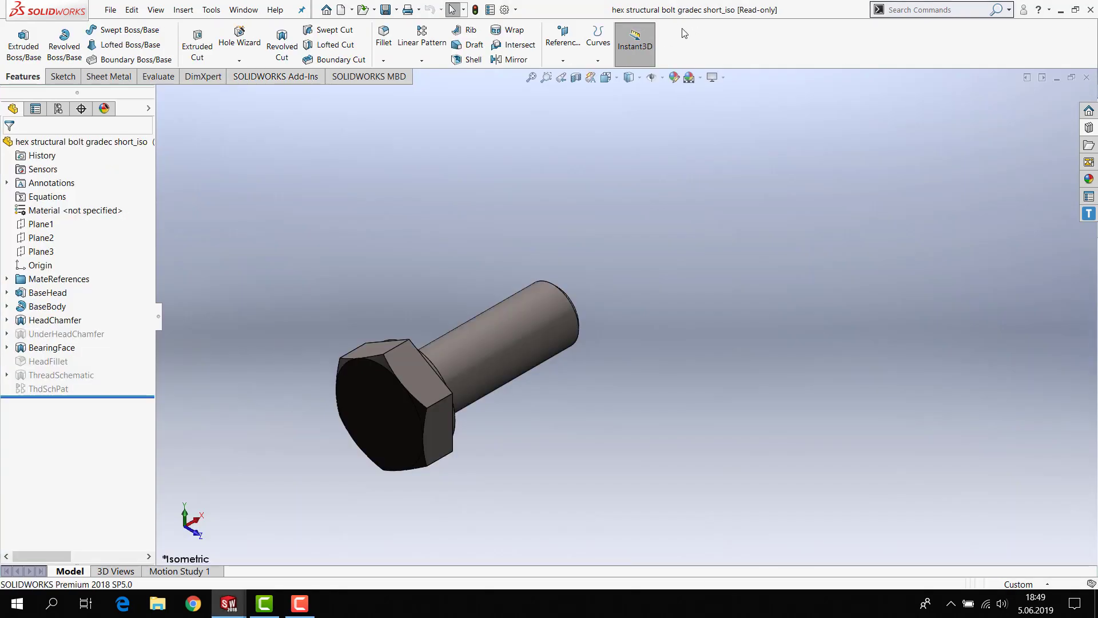
Step: Save the bolt part as a new file 'mybolts' in the Masaüstü > data folder
click(396, 10)
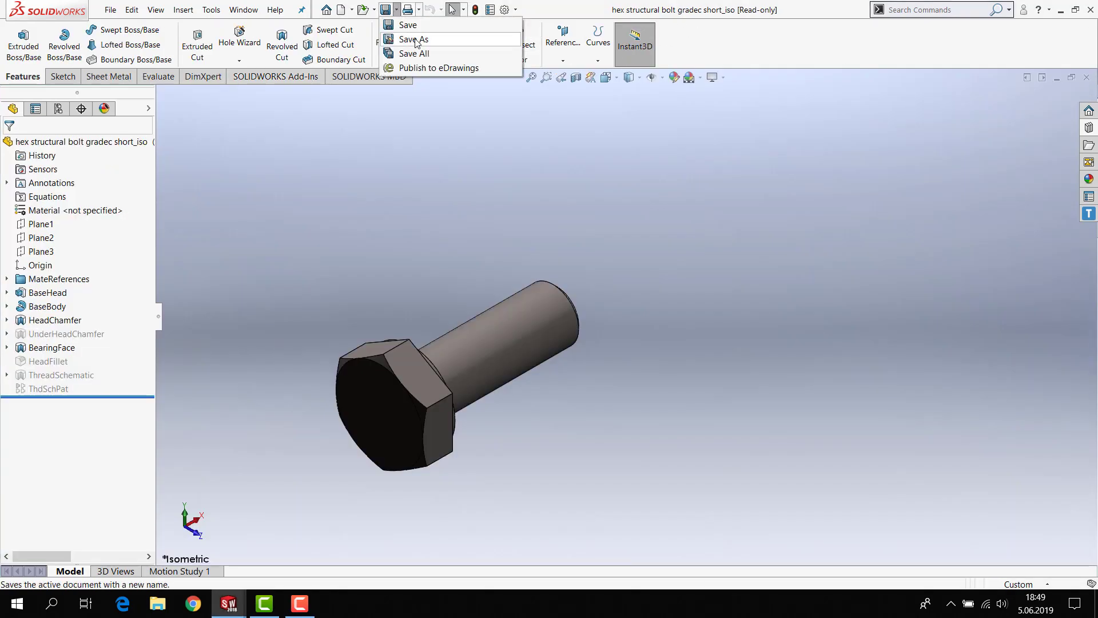
click(407, 34)
click(500, 253)
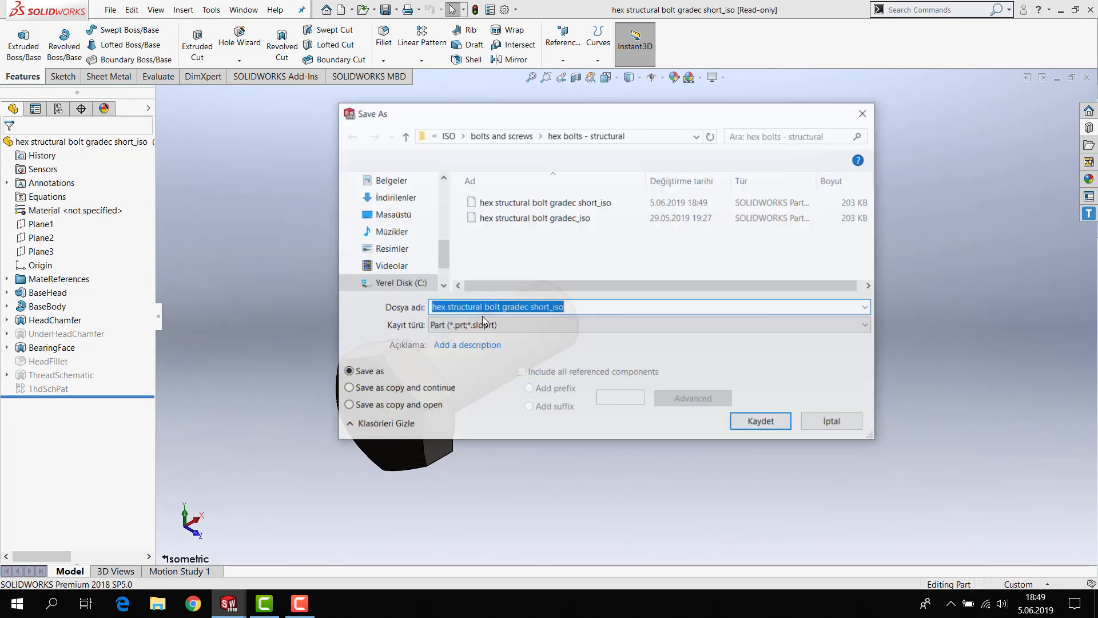
click(392, 214)
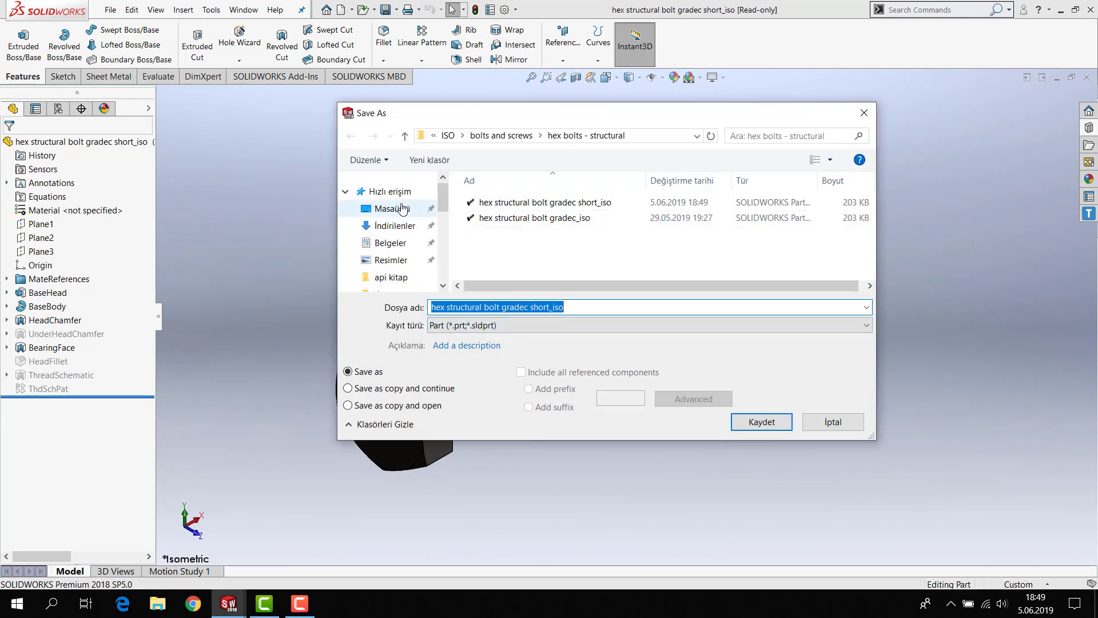
click(523, 206)
double_click(523, 206)
click(549, 307)
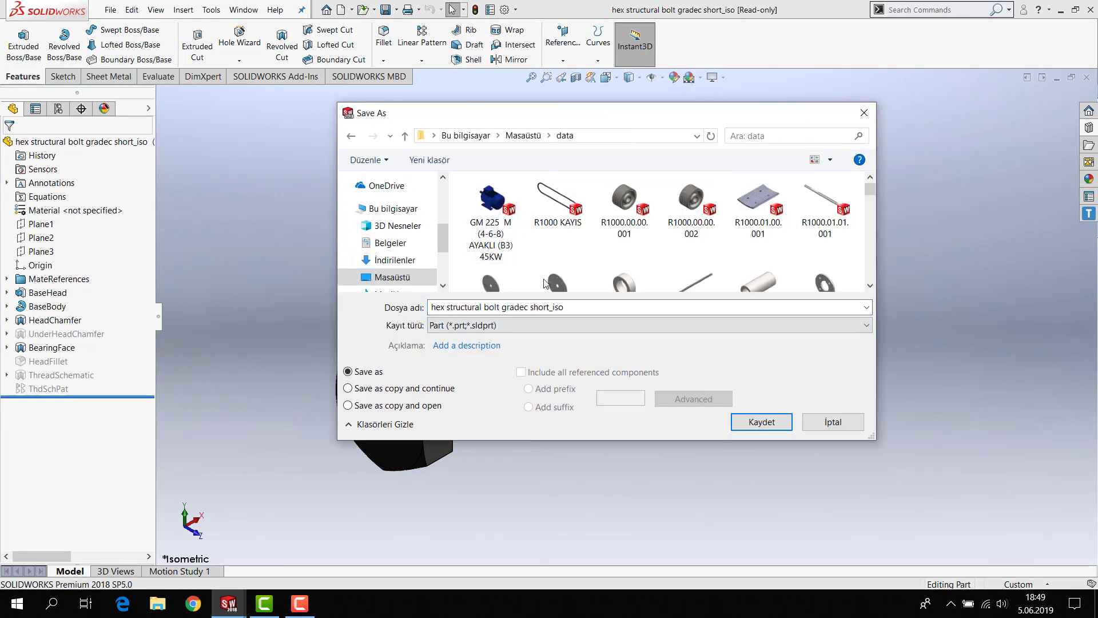
text(mybolts)
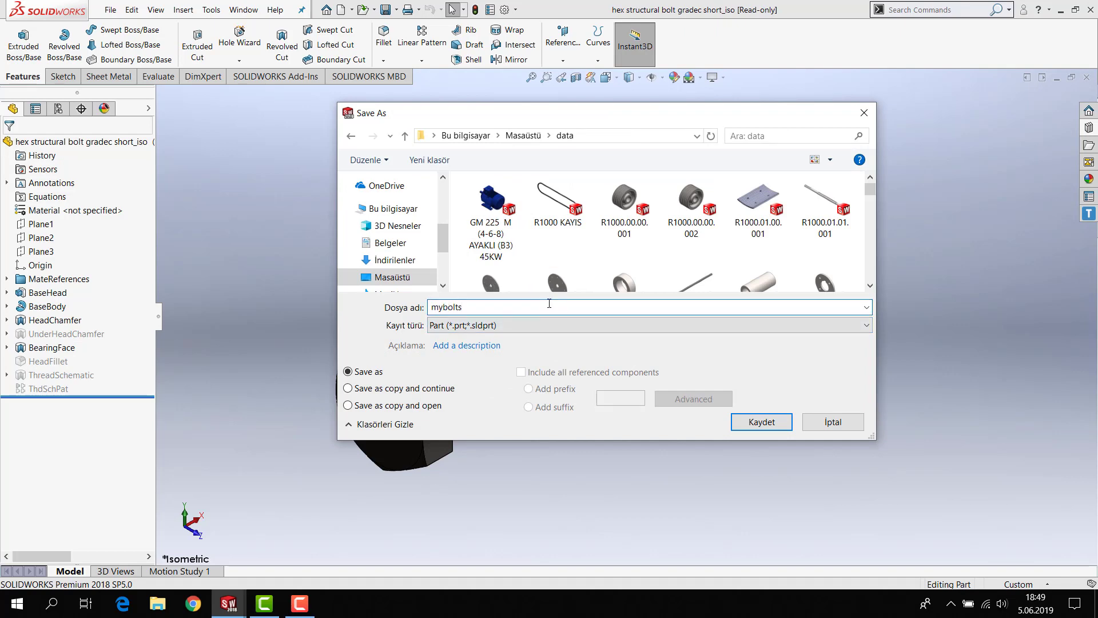
key(Return)
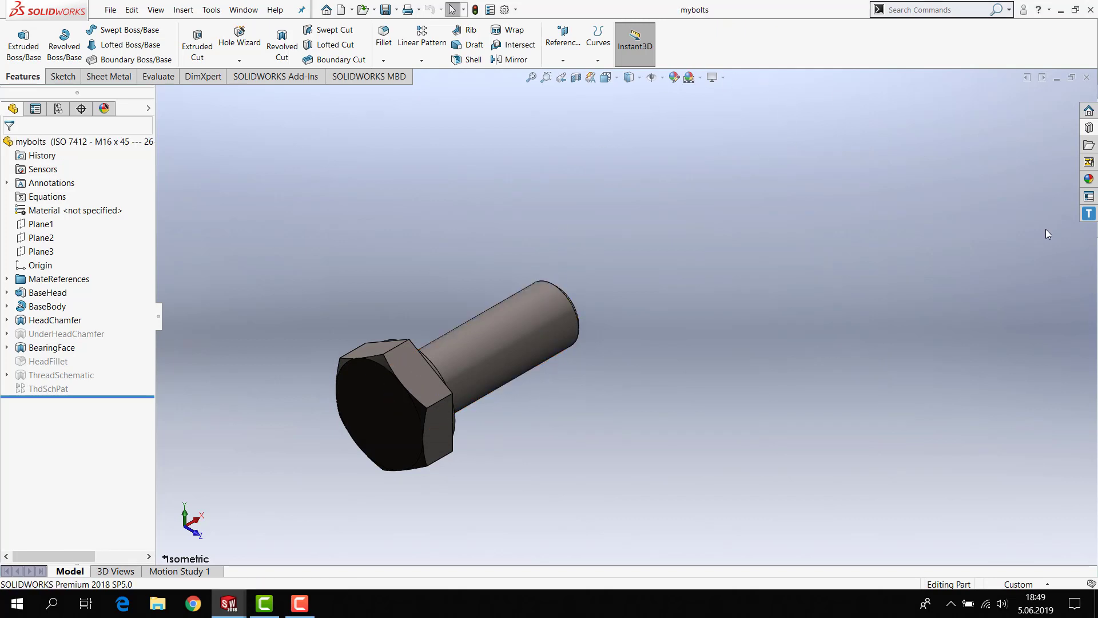
Step: Close the mybolts part to return to the assembly and bring up System Options
click(1088, 214)
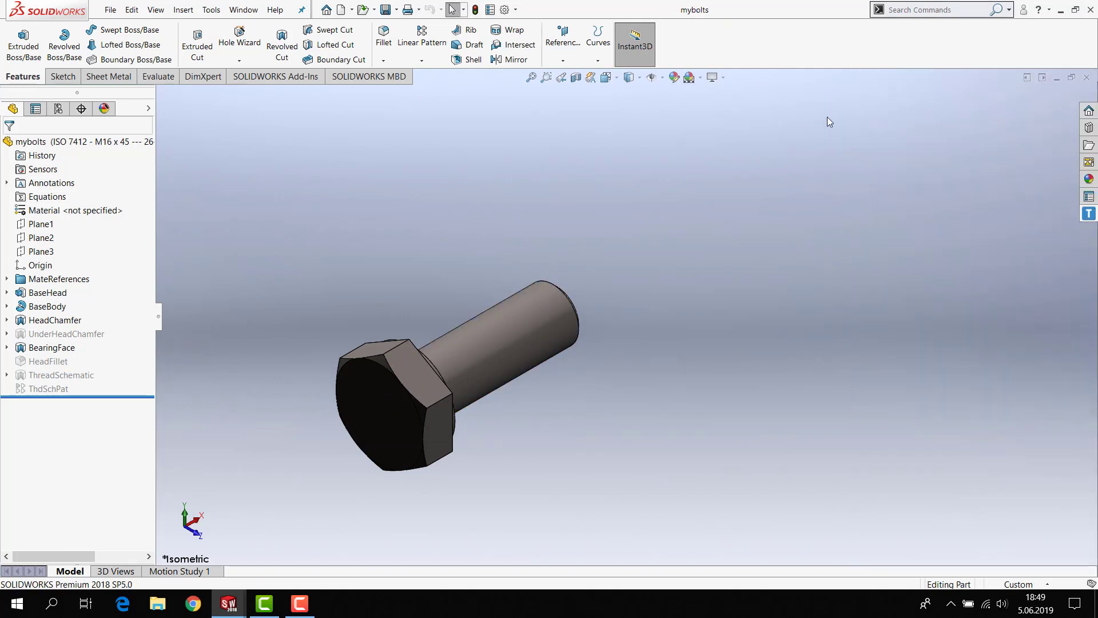
click(1087, 78)
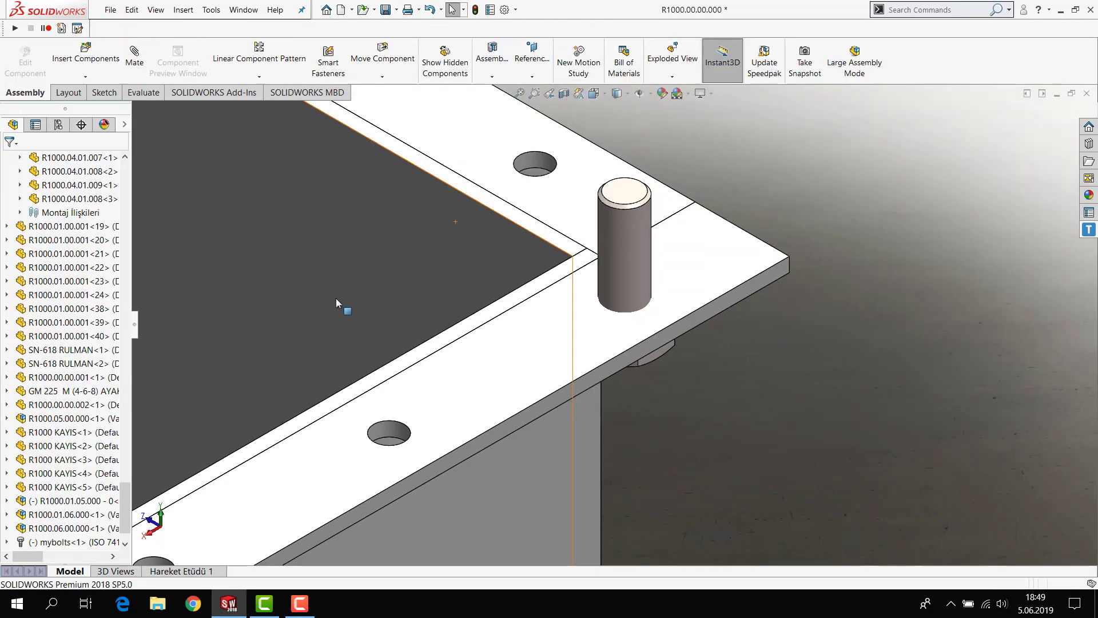
scroll(409, 423, up, 4)
scroll(20, 514, down, 1)
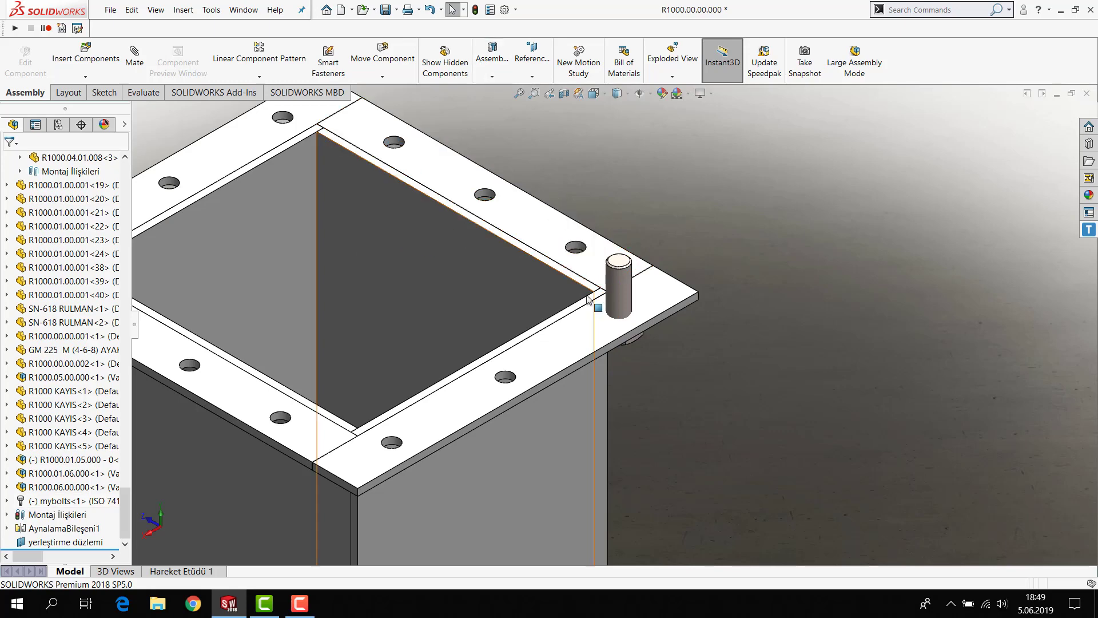
click(511, 9)
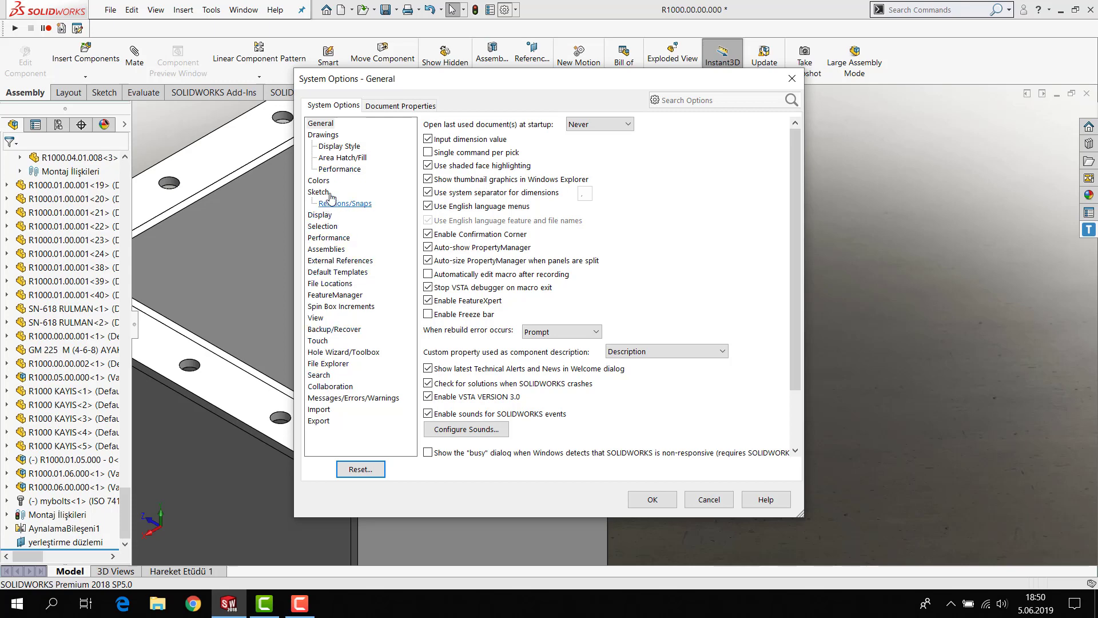
Step: Check the Hole Wizard/Toolbox folder path C:\SOLIDWORKS Data\ and cancel System Options unchanged
click(318, 340)
click(328, 363)
click(343, 352)
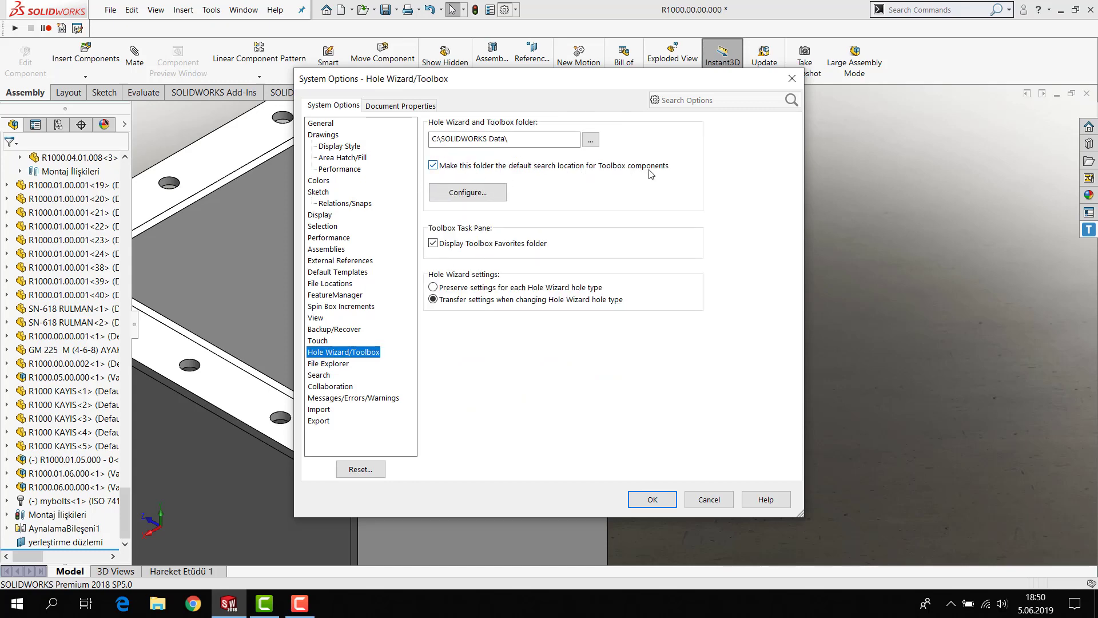
click(691, 501)
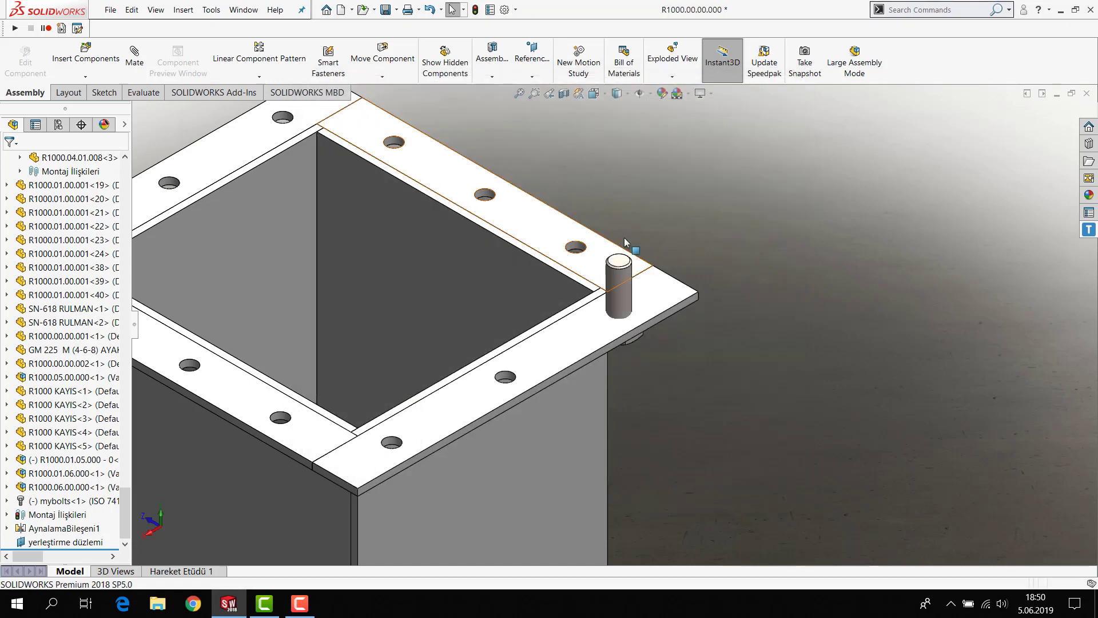
Step: Zoom out to the square duct and select the mybolts<1> bolt component
middle_drag(650, 230, 571, 350)
scroll(570, 351, up, 2)
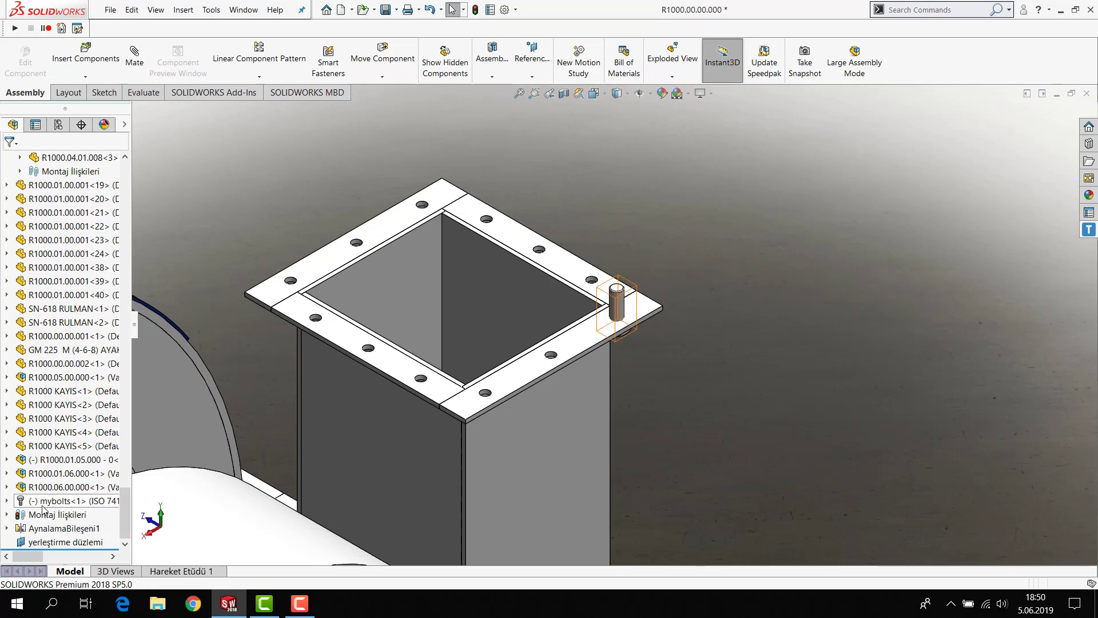
scroll(614, 323, up, 3)
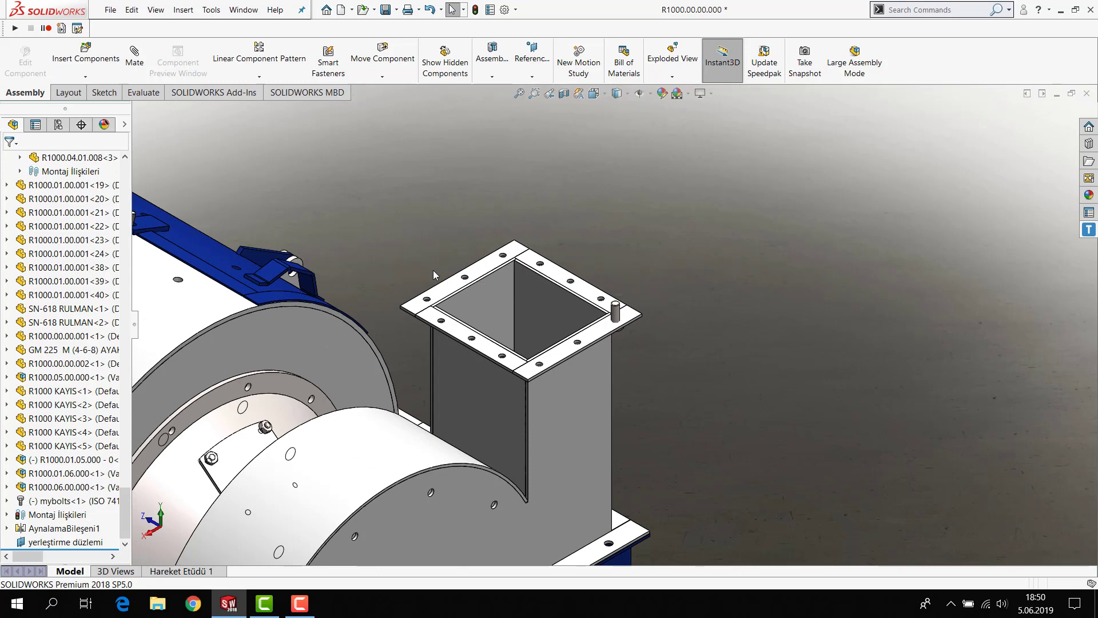
click(49, 501)
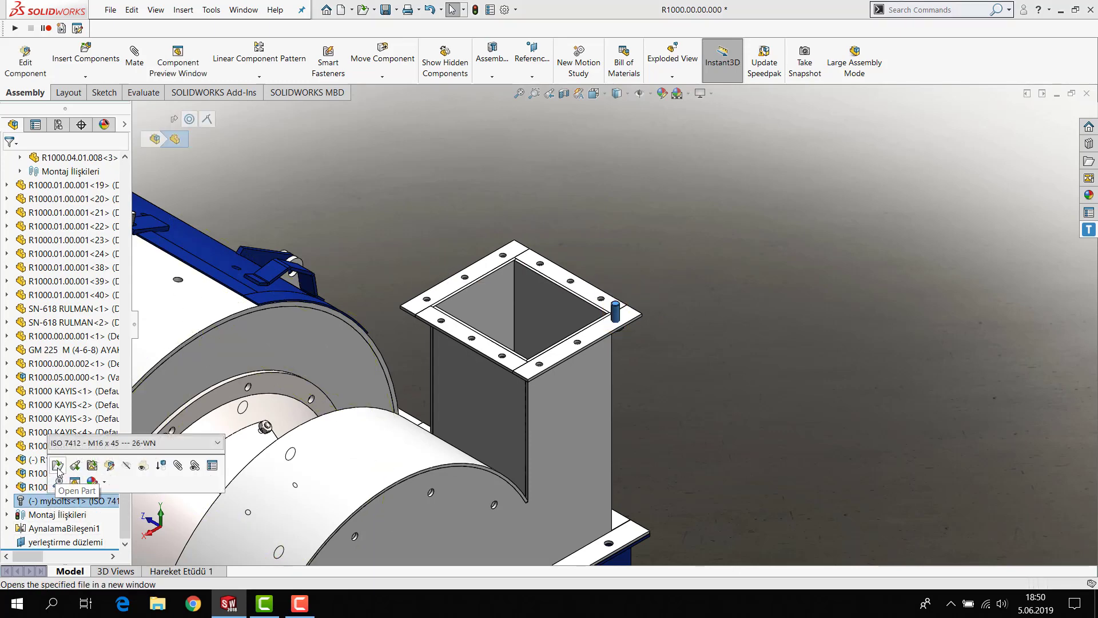
Step: Break mybolts from Toolbox with the TEE Macro, rebuild it, and close the part
click(67, 466)
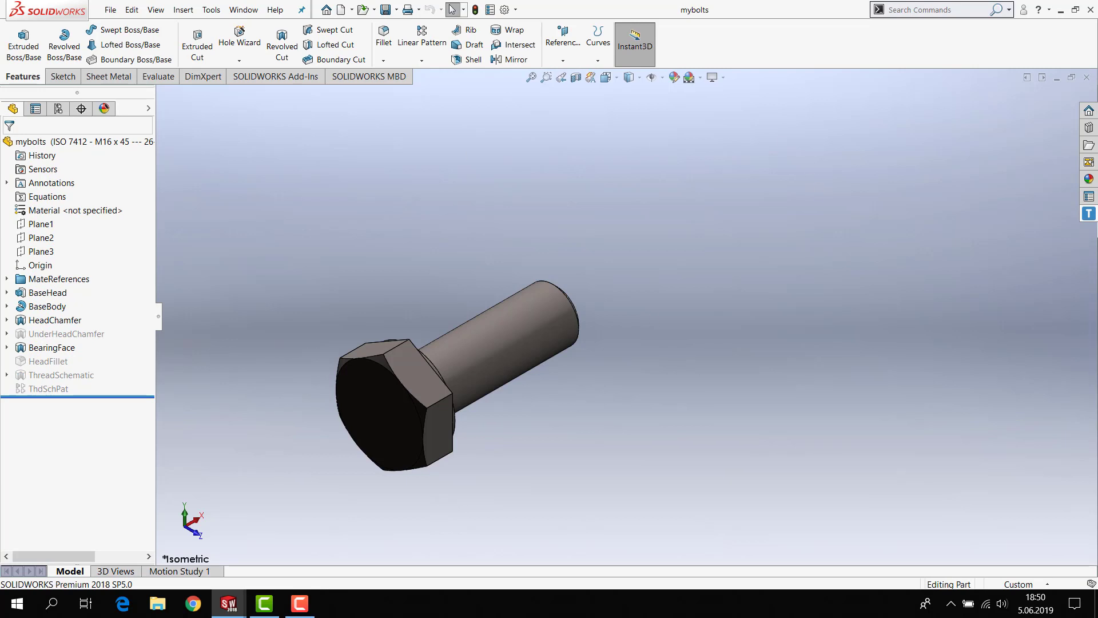
click(1086, 216)
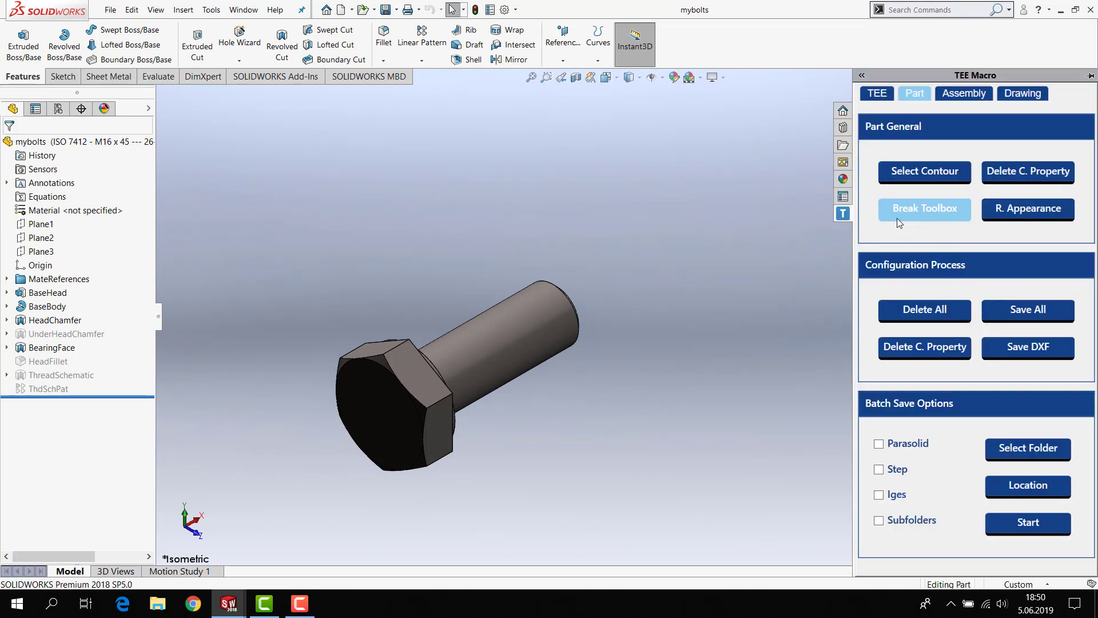
click(897, 218)
click(514, 335)
click(587, 337)
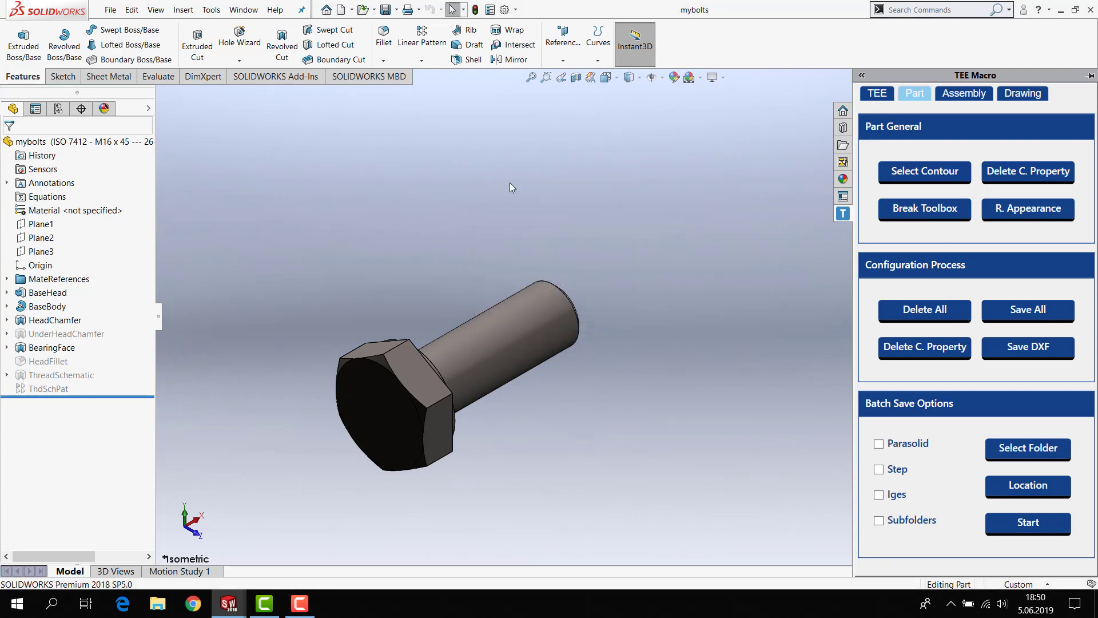
click(475, 9)
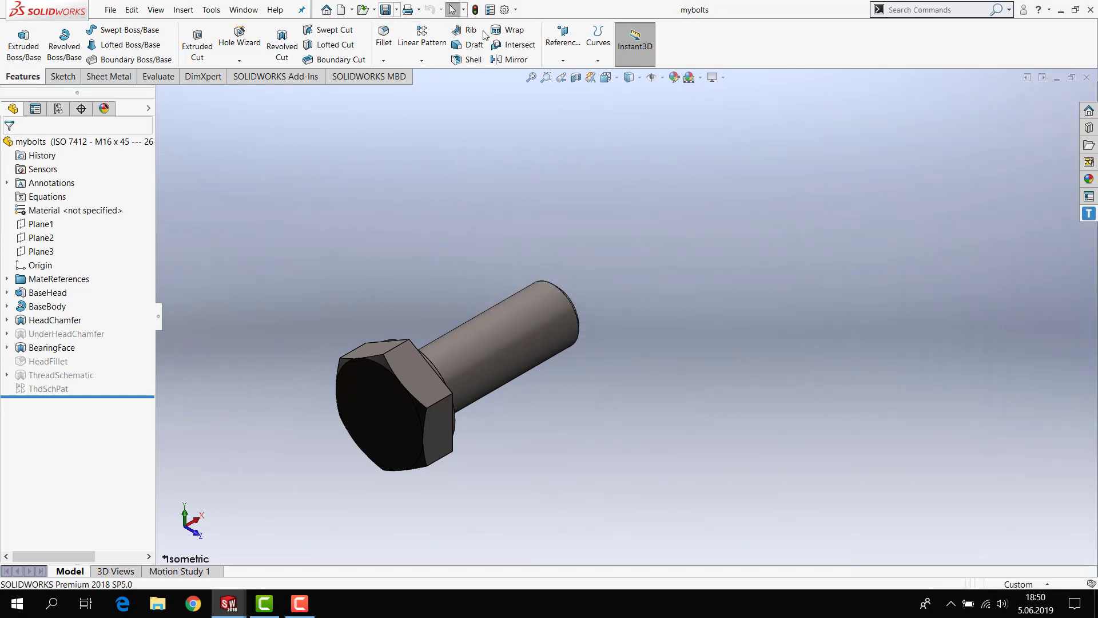
click(1091, 77)
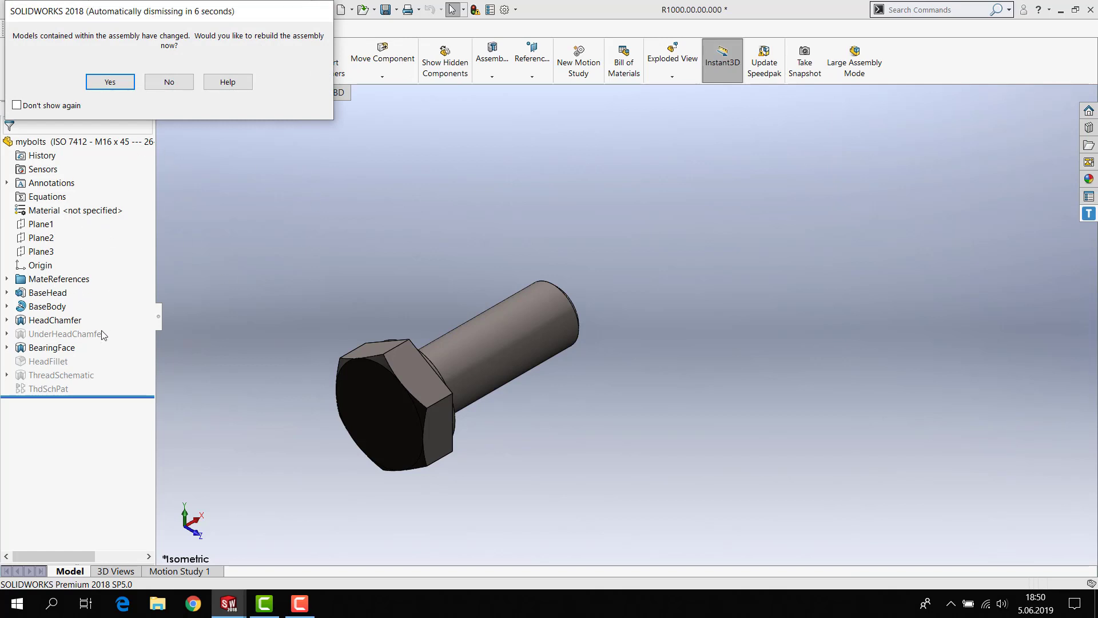
Step: Rebuild the mill assembly and save it along with all modified documents
click(111, 81)
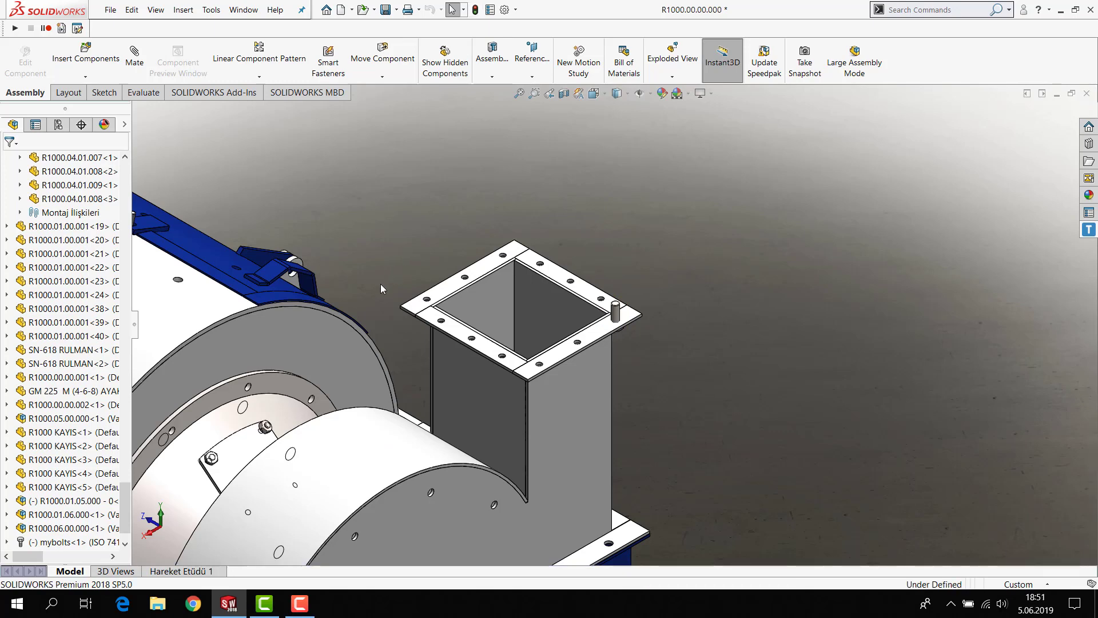
click(386, 10)
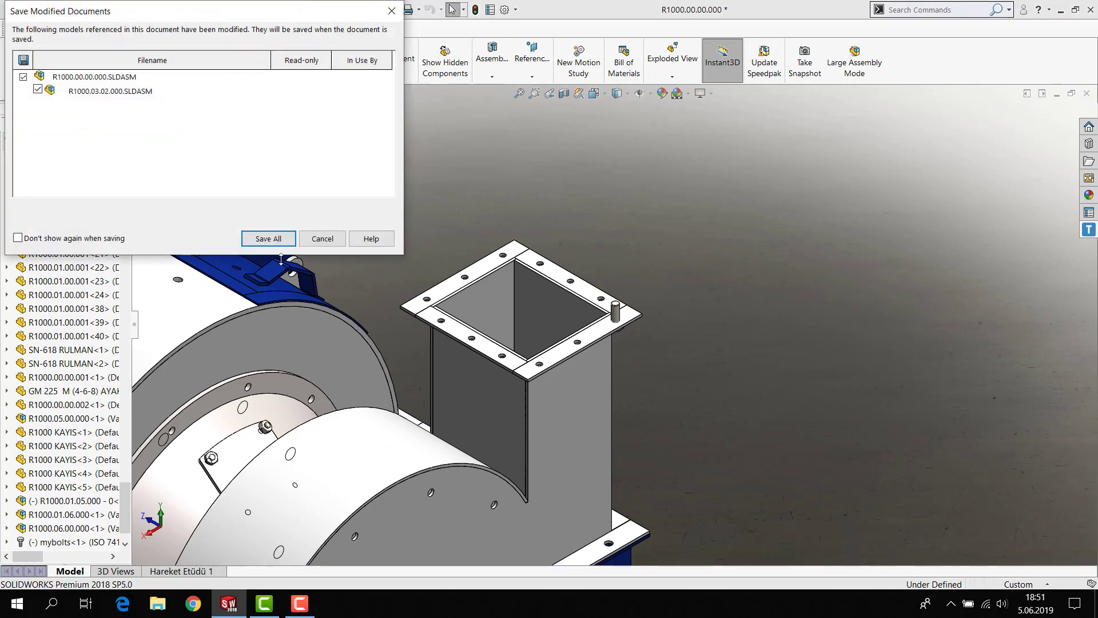
click(277, 245)
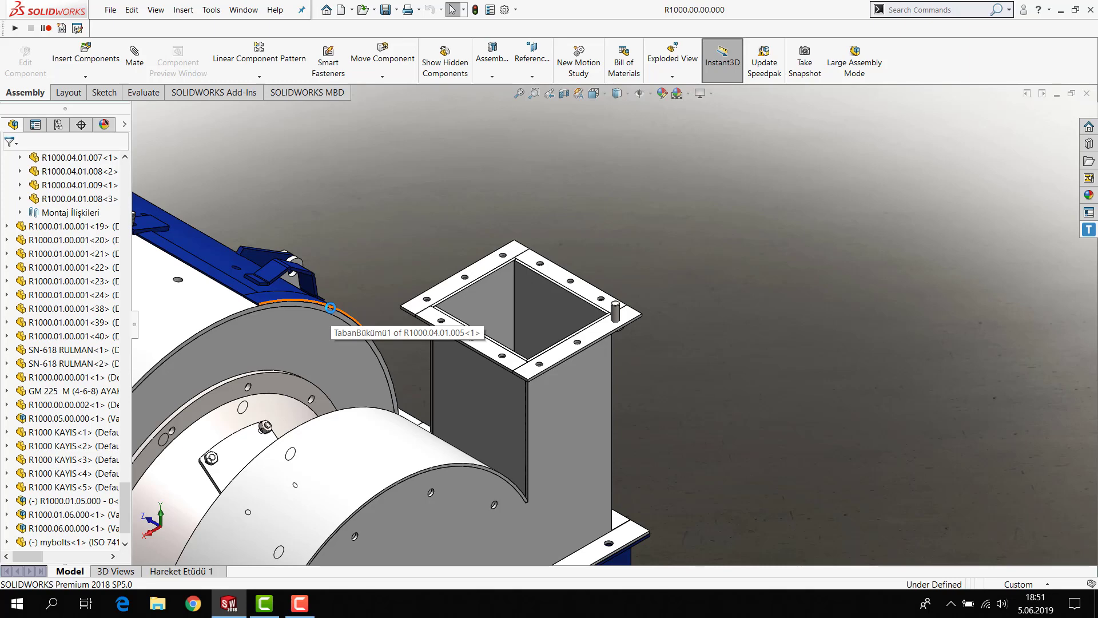
Step: Zoom to the flange bolt and open the mybolts part in its own window
key(f)
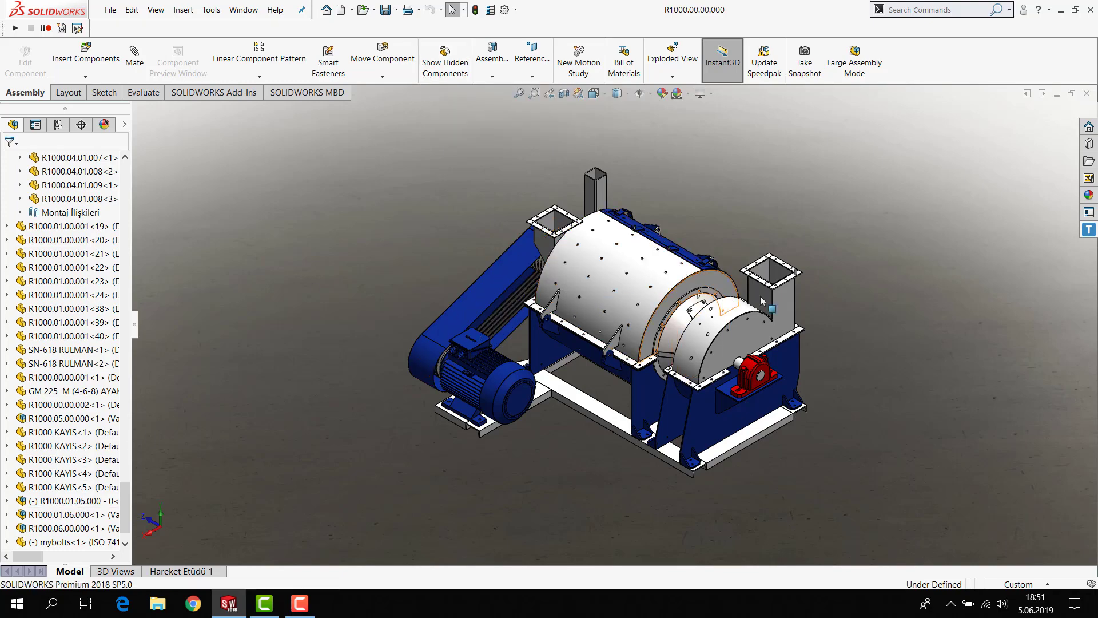
scroll(763, 301, down, 10)
right_click(766, 338)
click(798, 269)
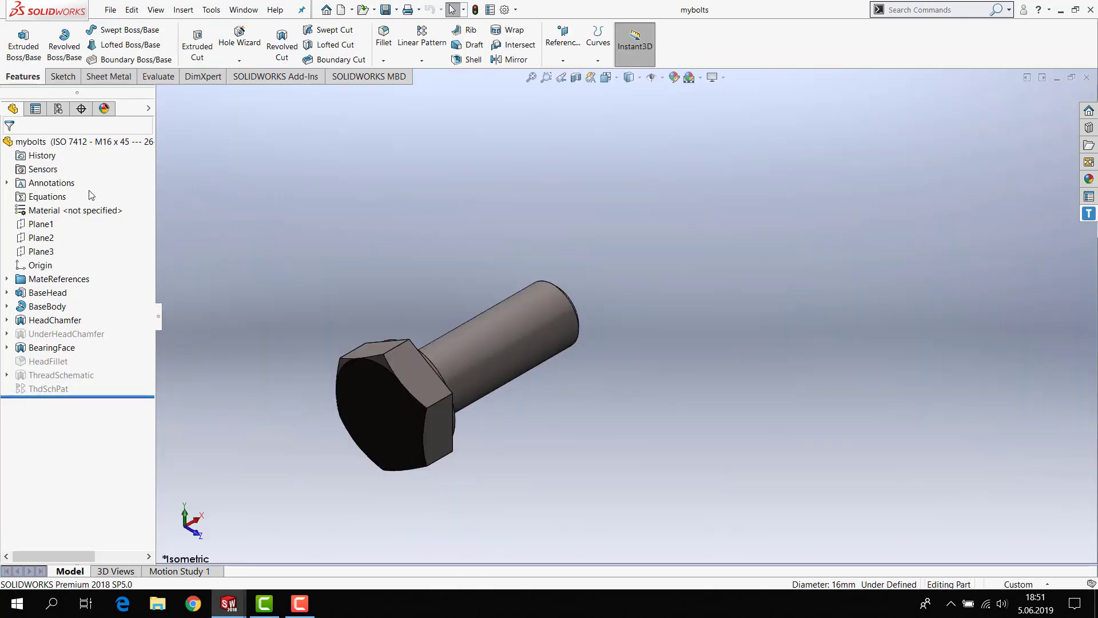
Step: Select the BearingFace and HeadChamfer features, then open the BaseBody revolve for editing
click(52, 347)
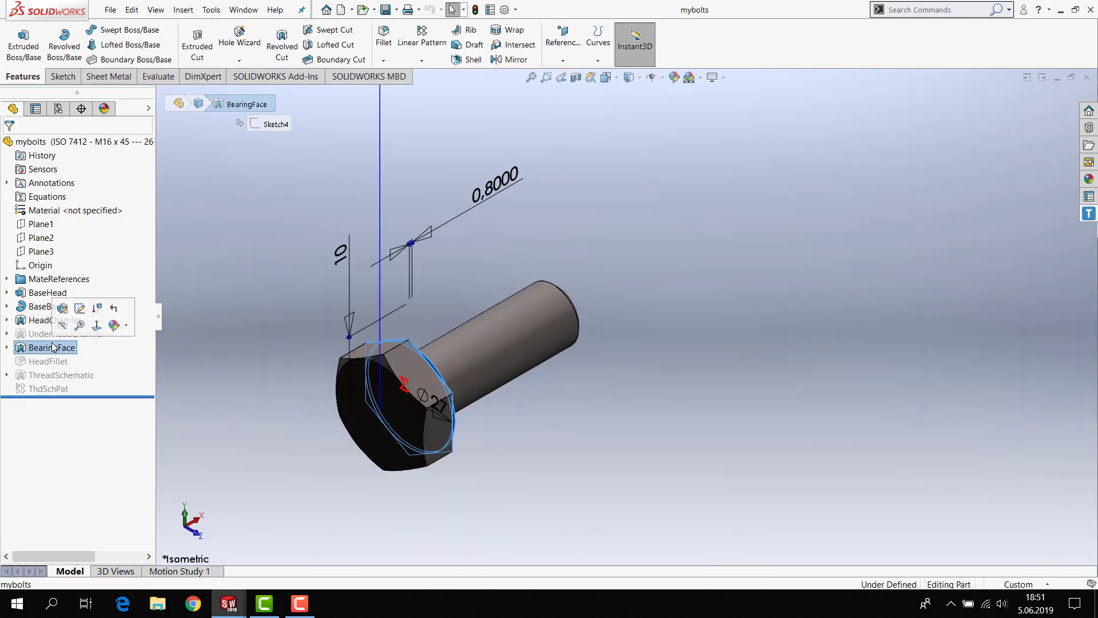
click(55, 320)
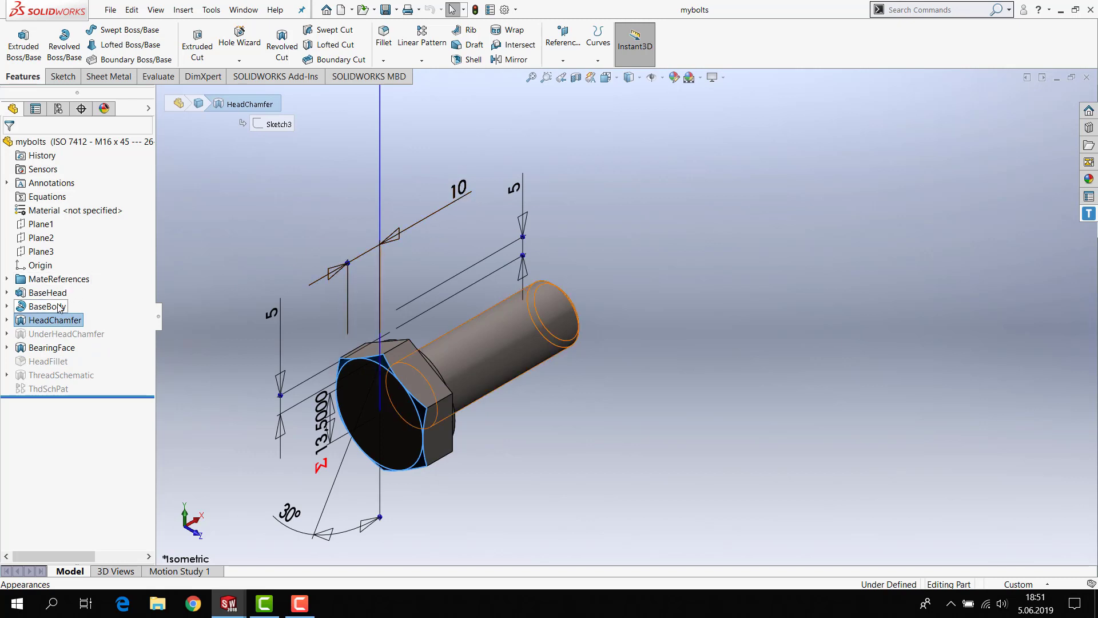
click(48, 306)
right_click(61, 303)
click(83, 270)
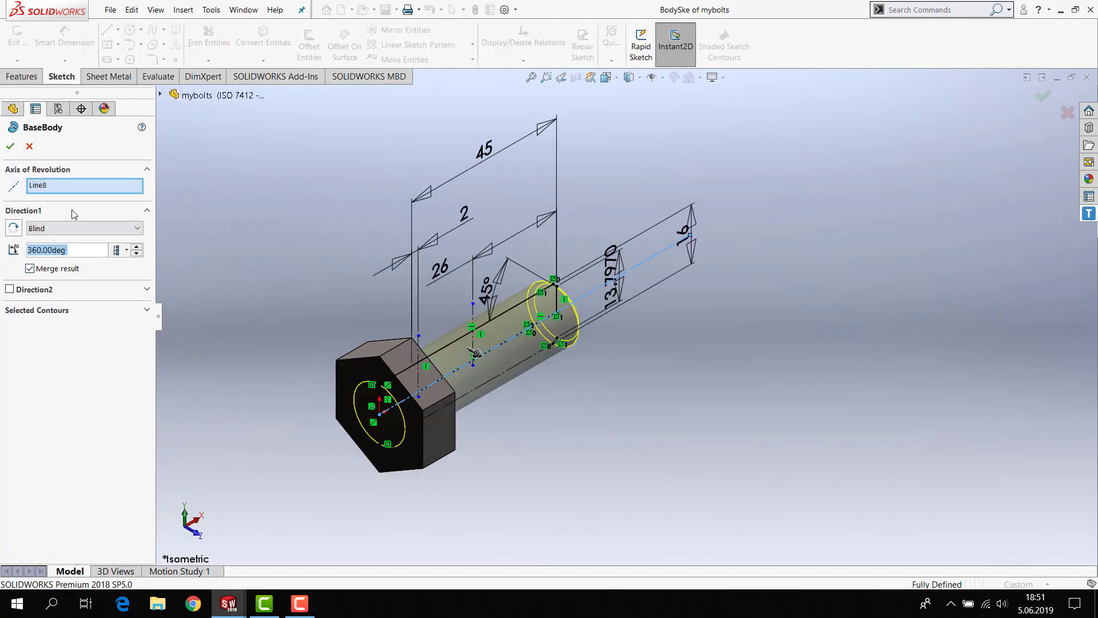
Step: Lower the BaseBody revolve angle below 360°, accept it, and view the resulting shank slot
click(136, 254)
click(137, 254)
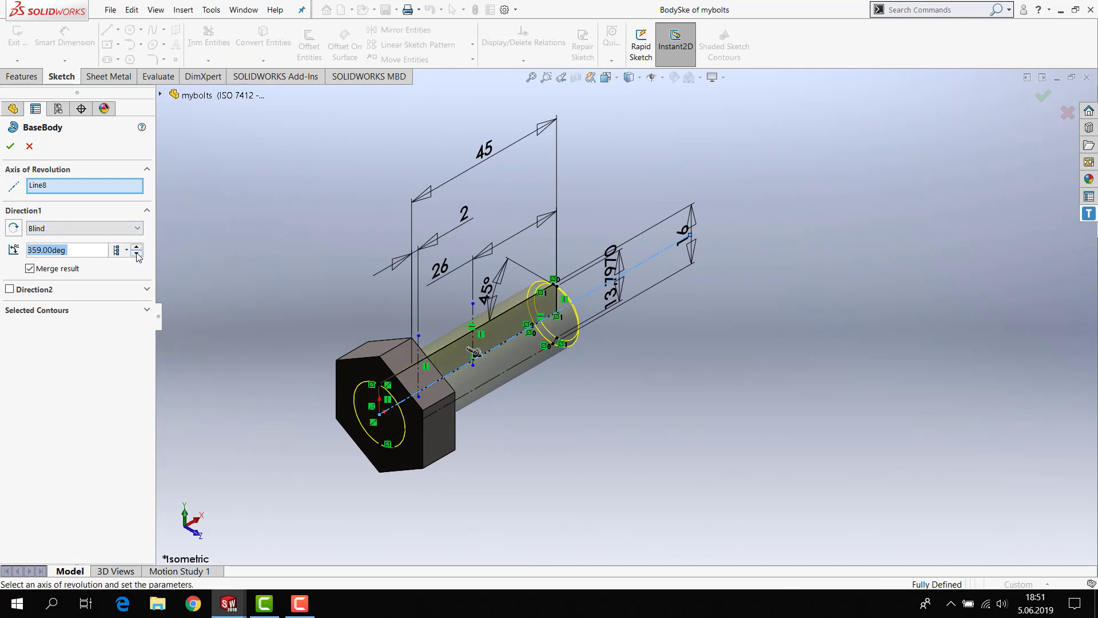
click(136, 254)
click(136, 254)
click(10, 146)
scroll(507, 306, up, 5)
middle_drag(566, 314, 588, 441)
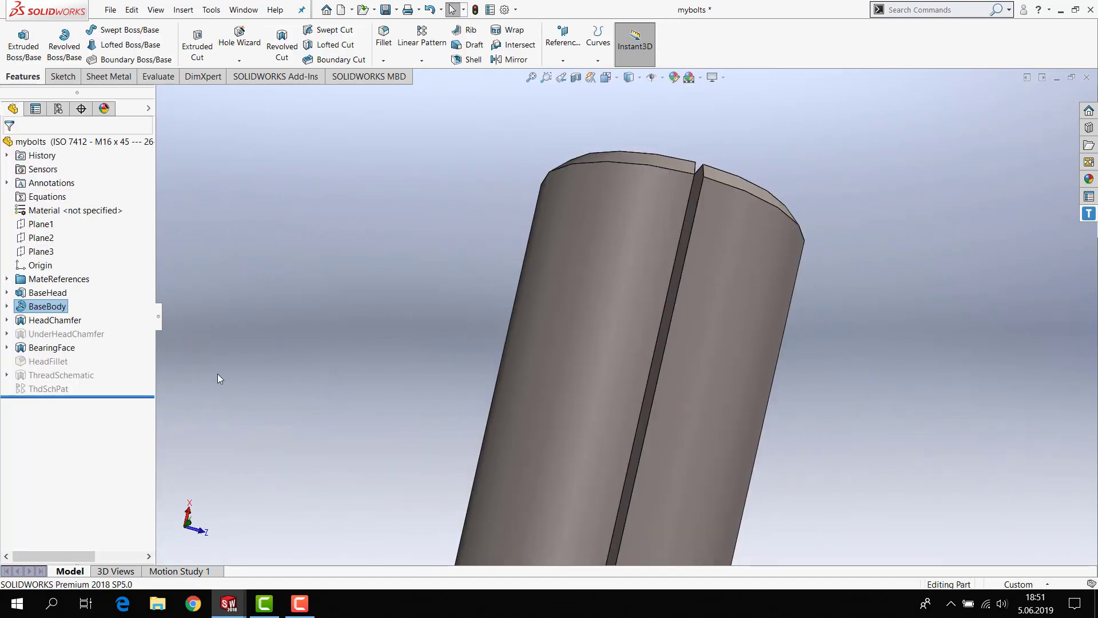